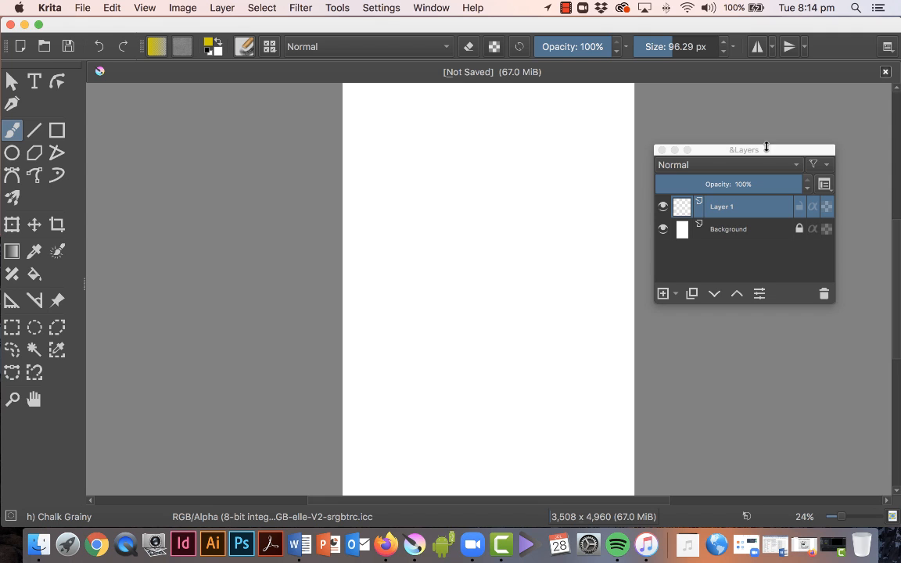
Step: Open the image Little Krita-monster.jpg from the Desktop folder
left_click_drag(766, 149, 764, 148)
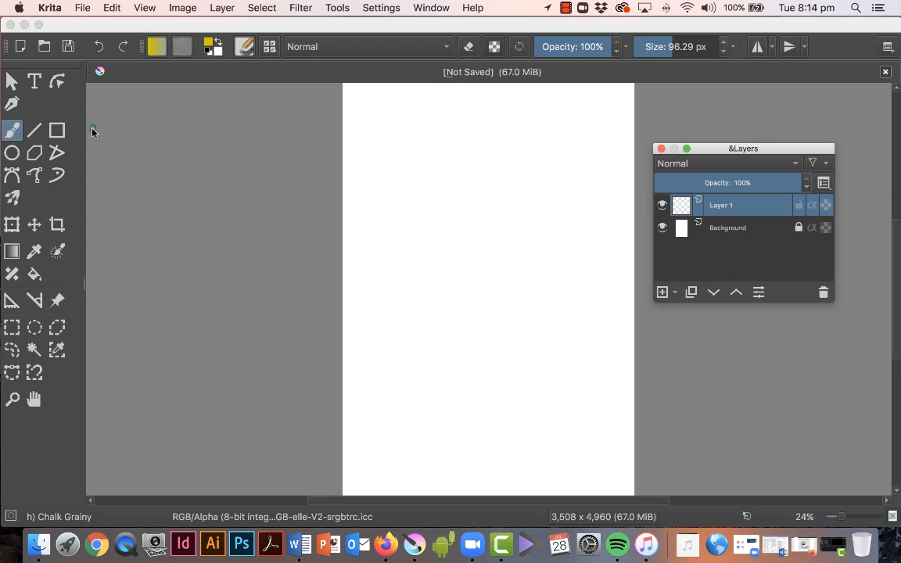
left_click(82, 8)
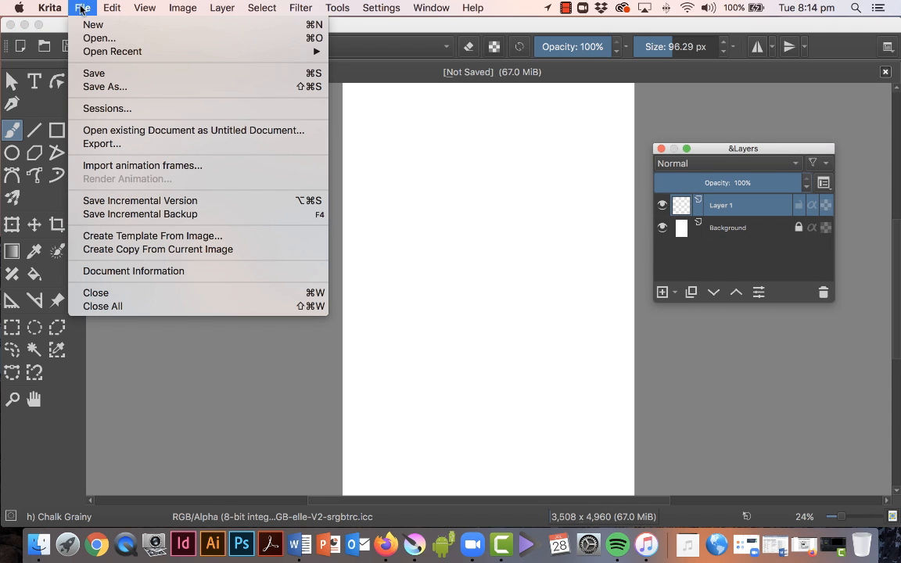
left_click(94, 38)
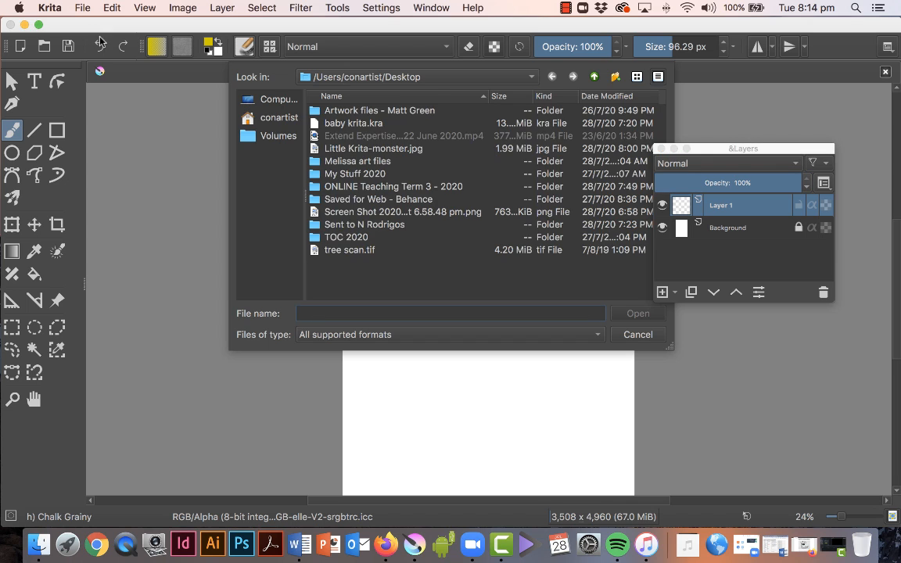
left_click(389, 150)
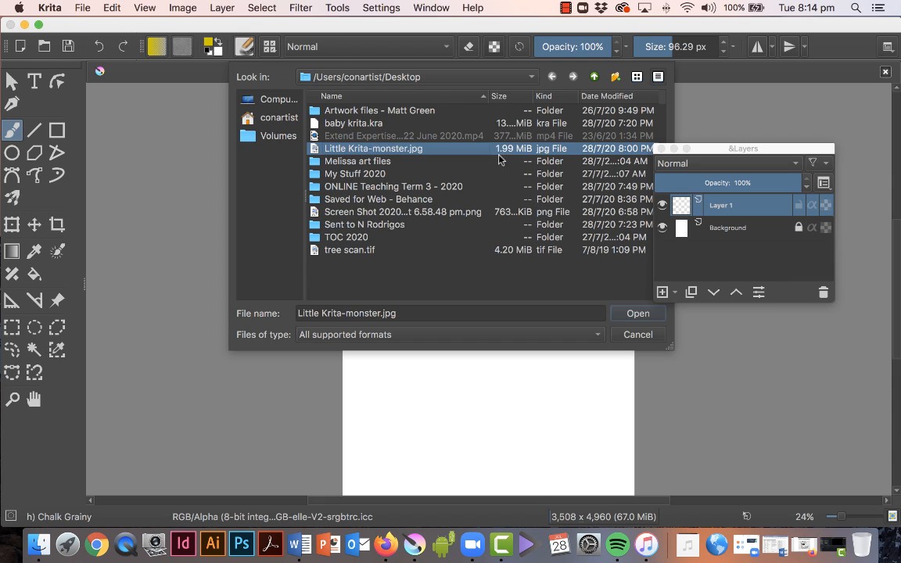
left_click(639, 314)
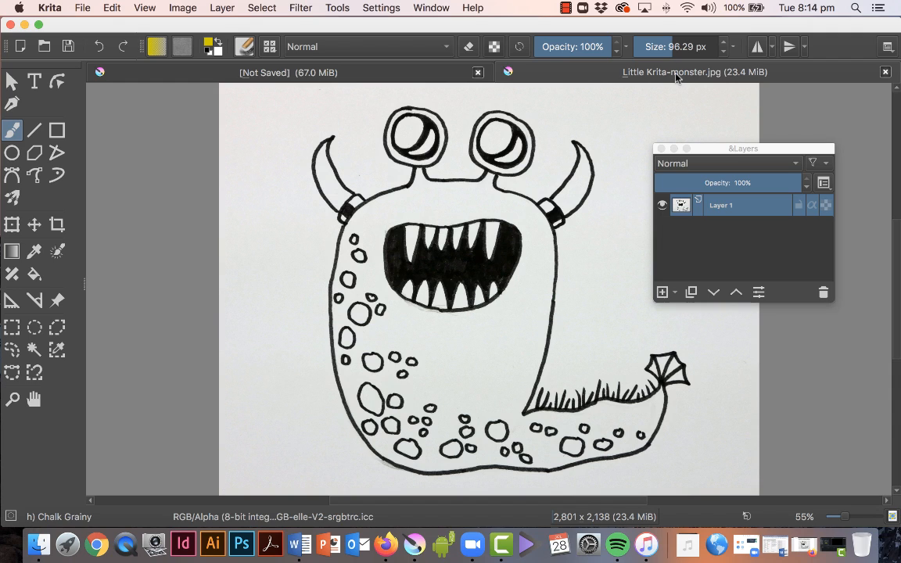
left_click(269, 72)
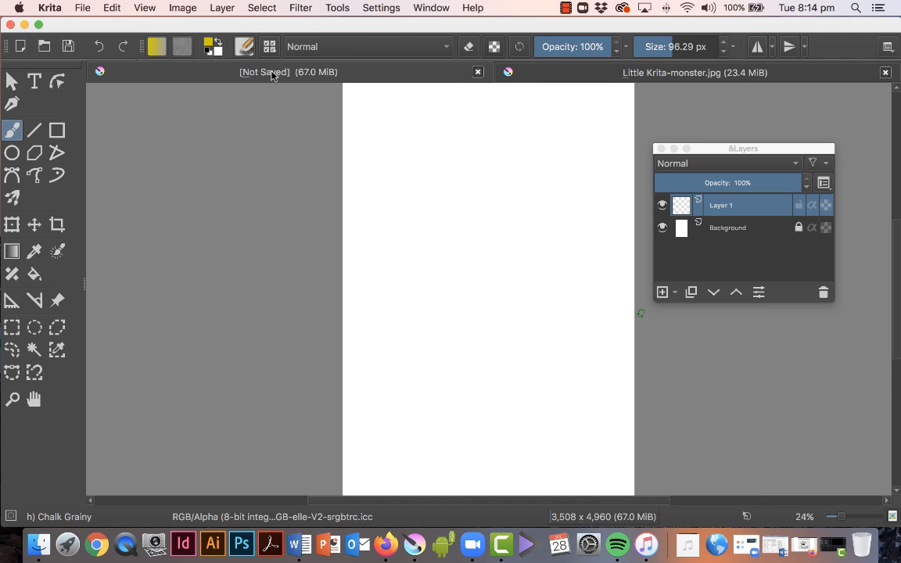
left_click(685, 73)
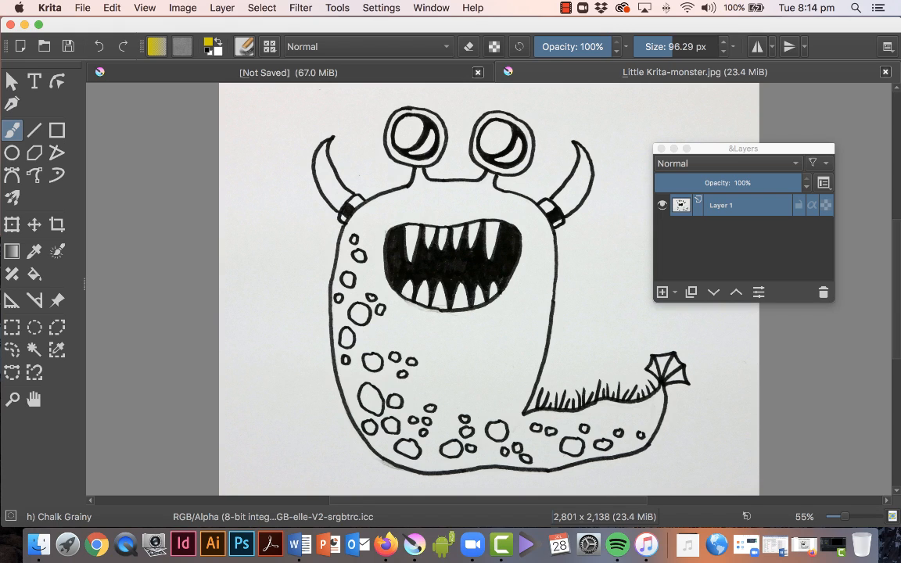
left_click(276, 73)
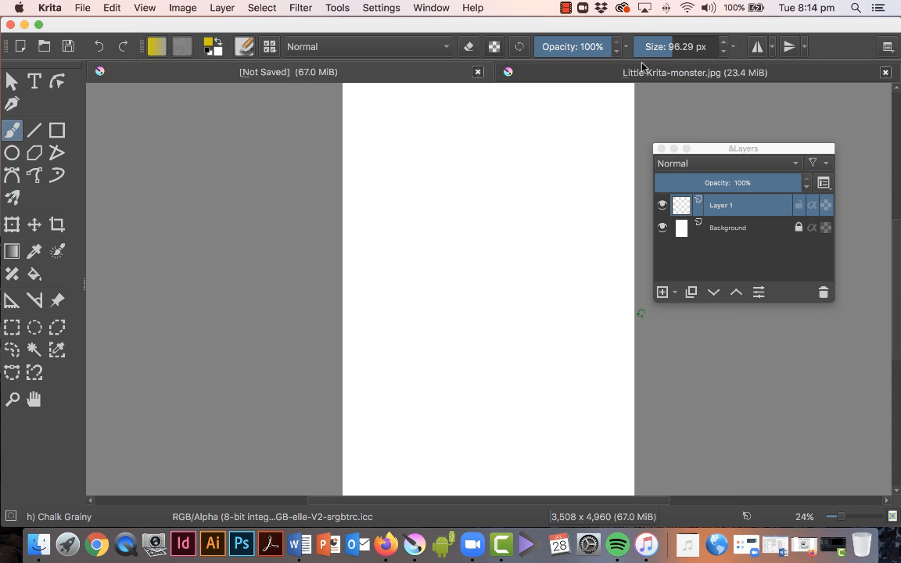
left_click(583, 71)
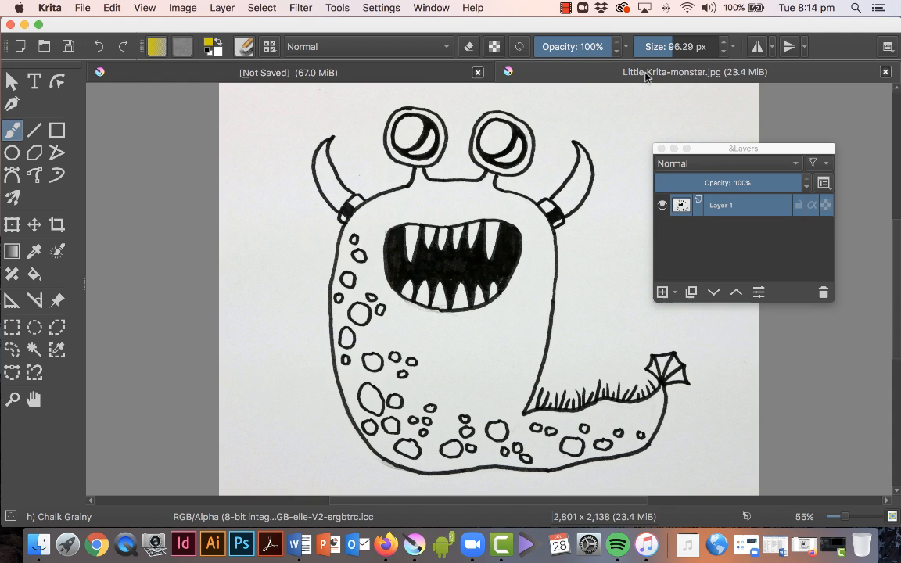
Step: Copy the entire monster image and close its document without saving
left_click(261, 7)
left_click(260, 25)
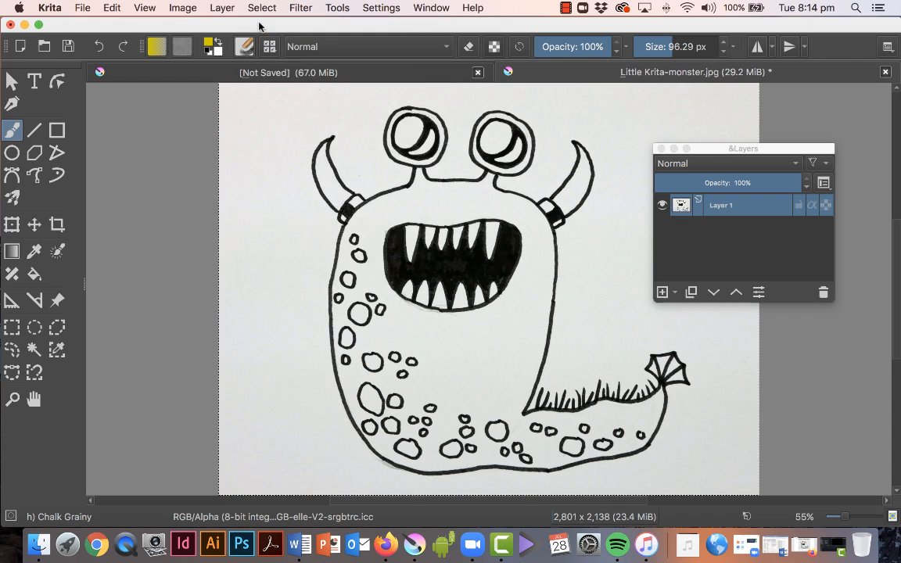
left_click(112, 8)
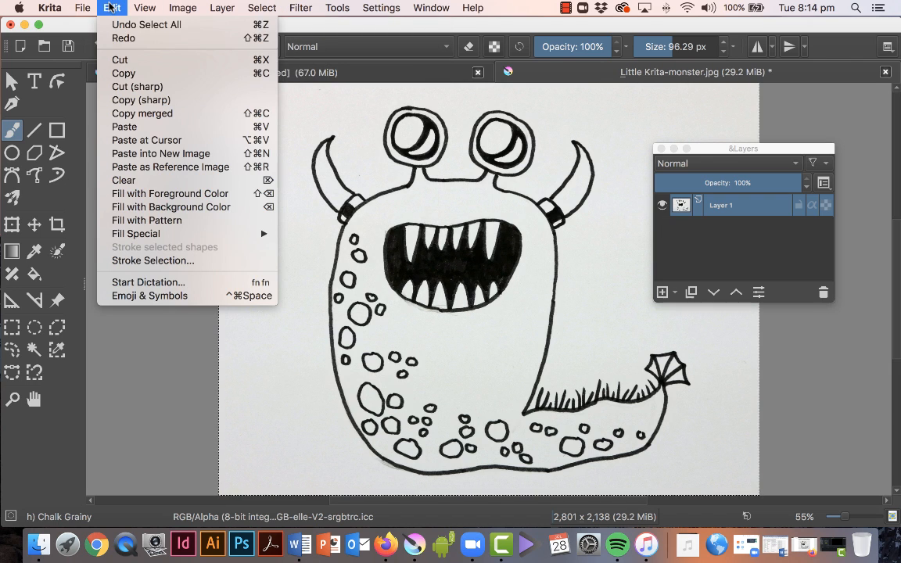
left_click(118, 74)
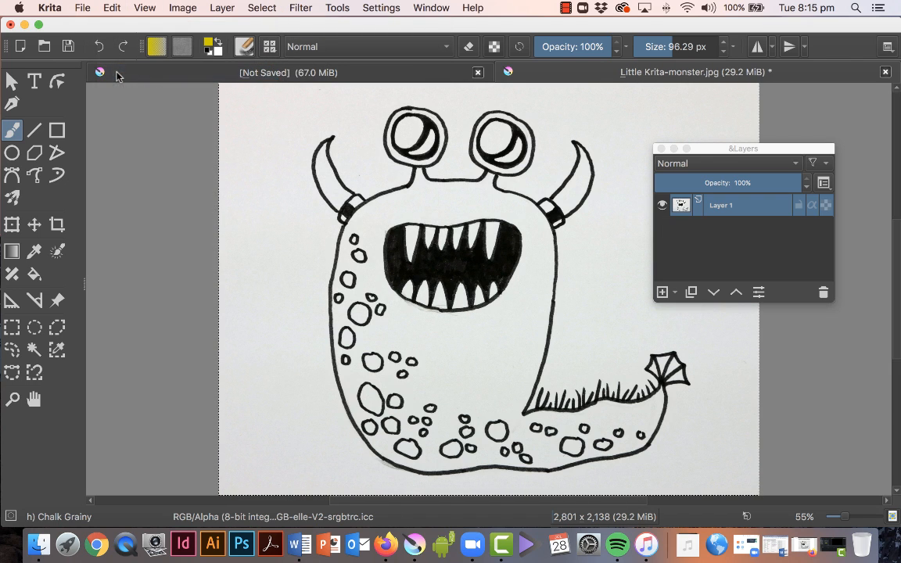
left_click(886, 72)
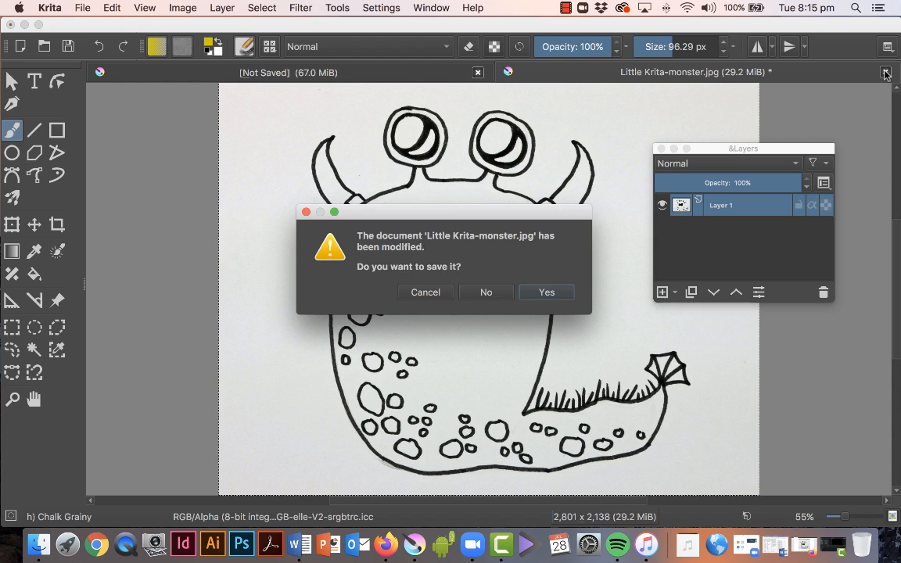
left_click(486, 293)
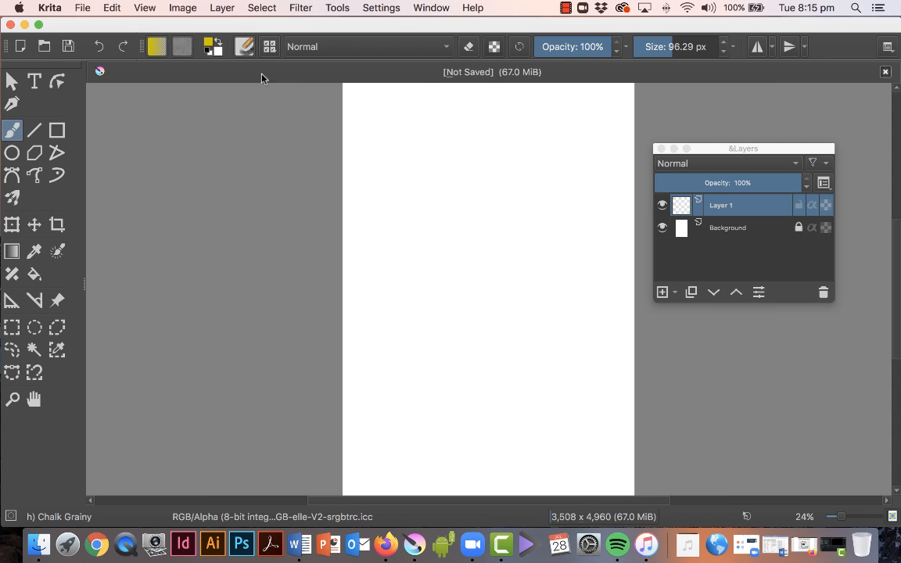
Step: Paste the copied monster drawing into the blank document and move it toward the middle of the page
left_click(102, 7)
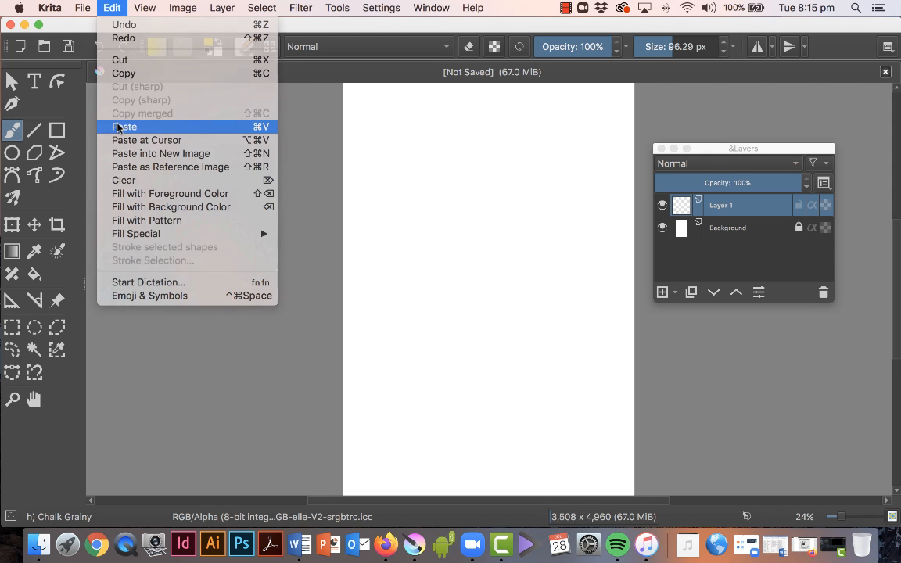
left_click(118, 127)
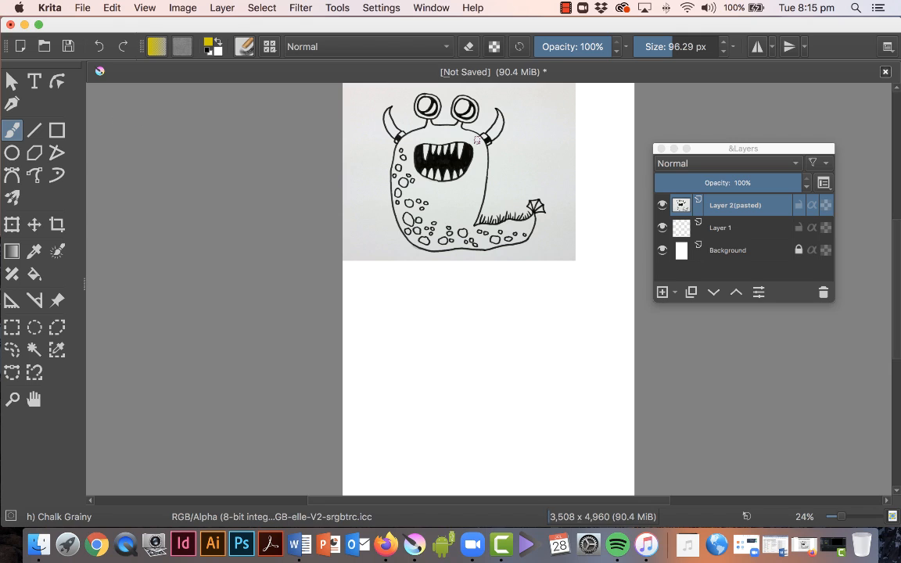
left_click(35, 227)
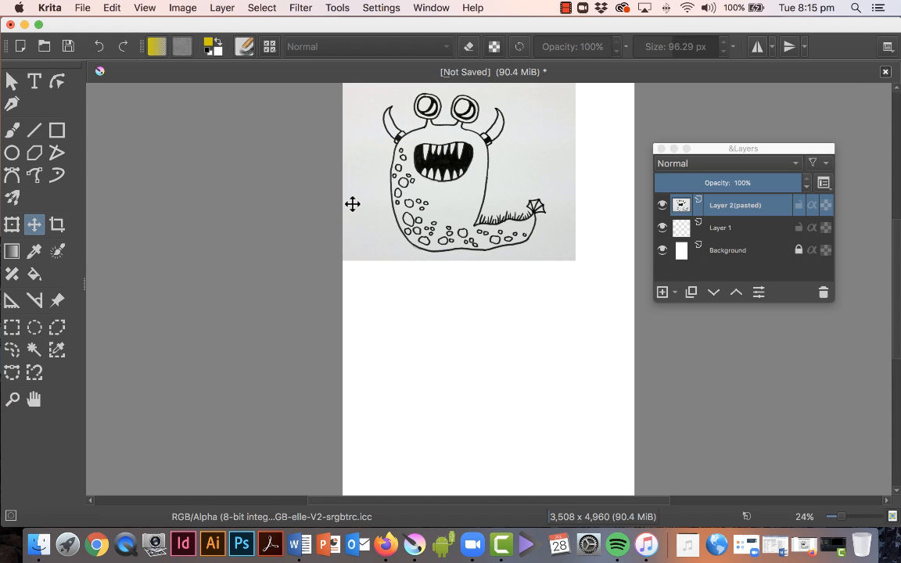
left_click_drag(417, 163, 443, 252)
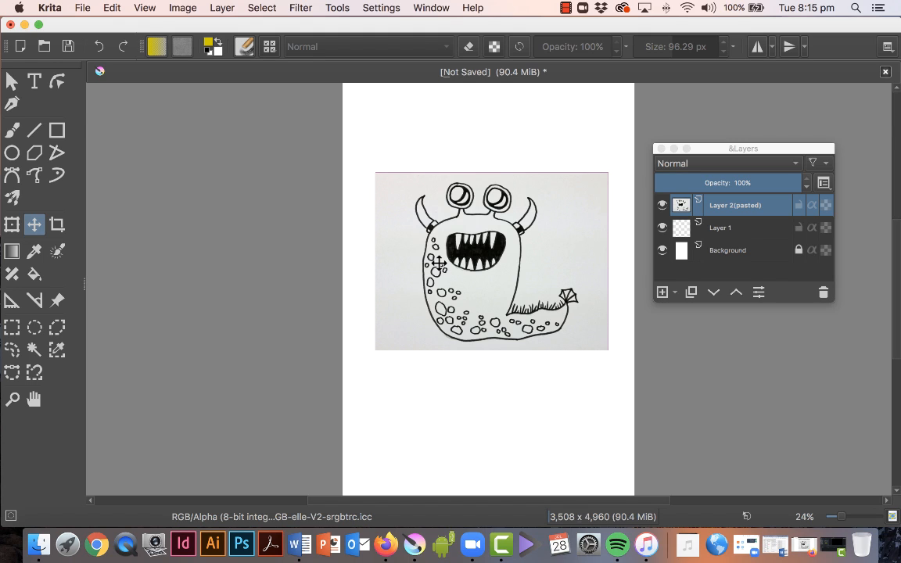
Step: Apply a Levels filter to the pasted monster layer with input black level 23 and input white level 207
scroll(439, 263, "down", 1)
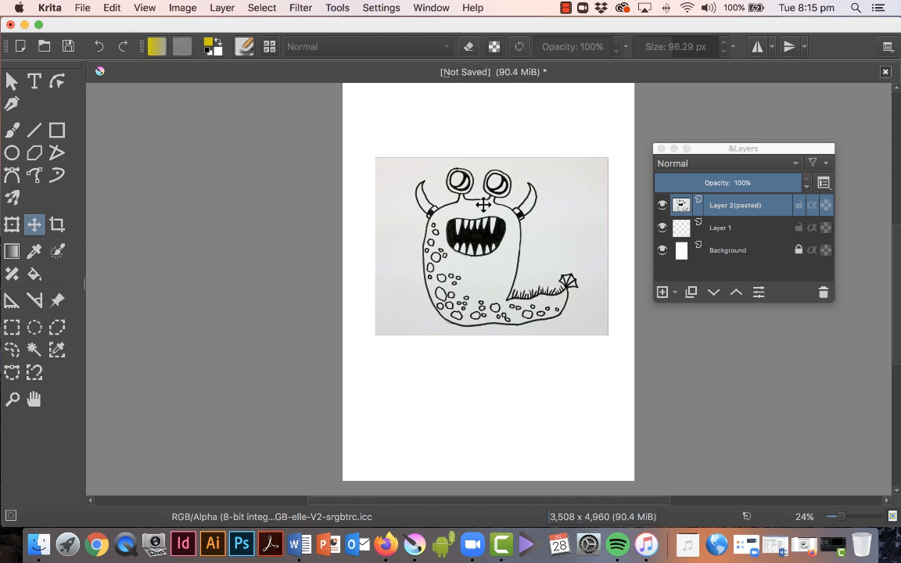
scroll(483, 205, "up", 3)
scroll(484, 205, "down", 2)
scroll(483, 205, "right", 2)
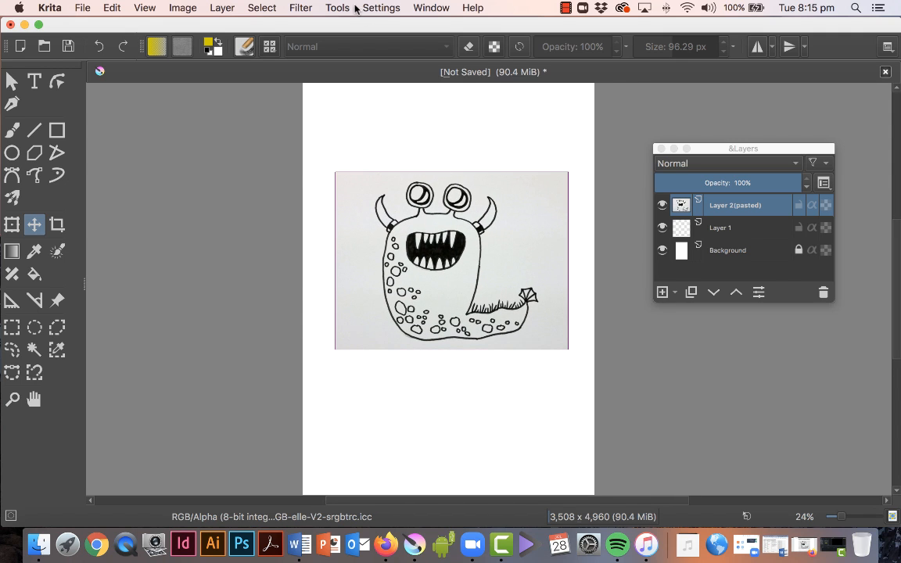
left_click(300, 7)
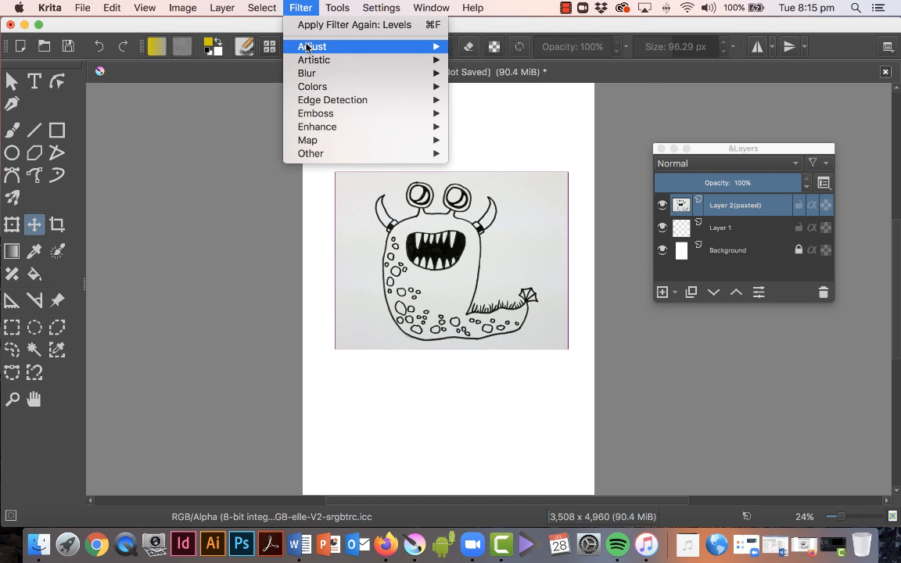
mouse_move(308, 47)
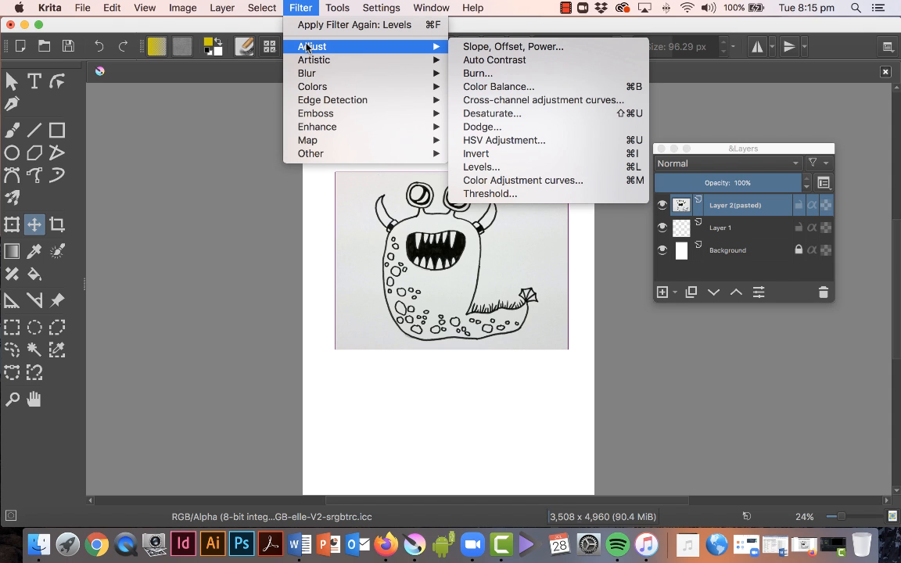
left_click(601, 171)
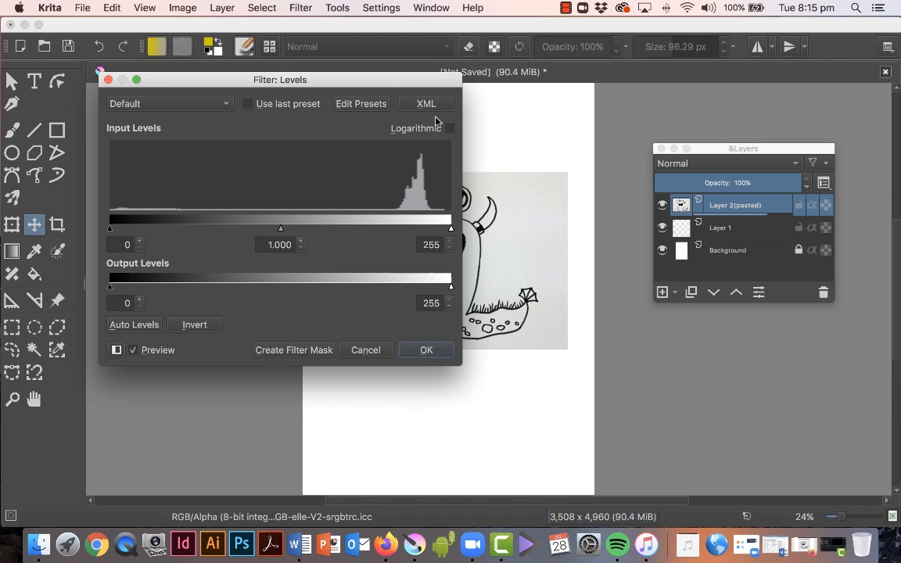
mouse_move(385, 80)
left_mouse_down()
mouse_move(346, 80)
mouse_move(401, 94)
mouse_move(380, 96)
left_mouse_up()
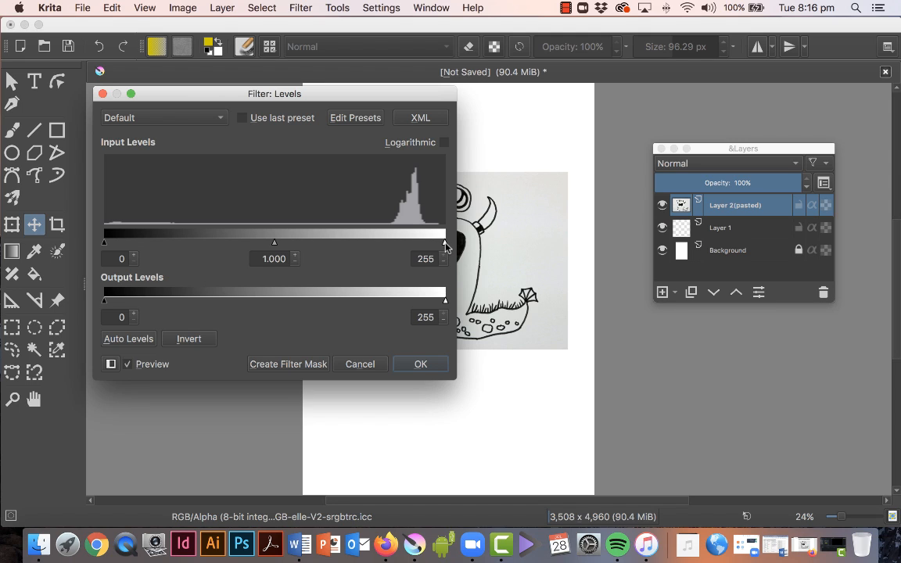
left_click_drag(446, 246, 383, 246)
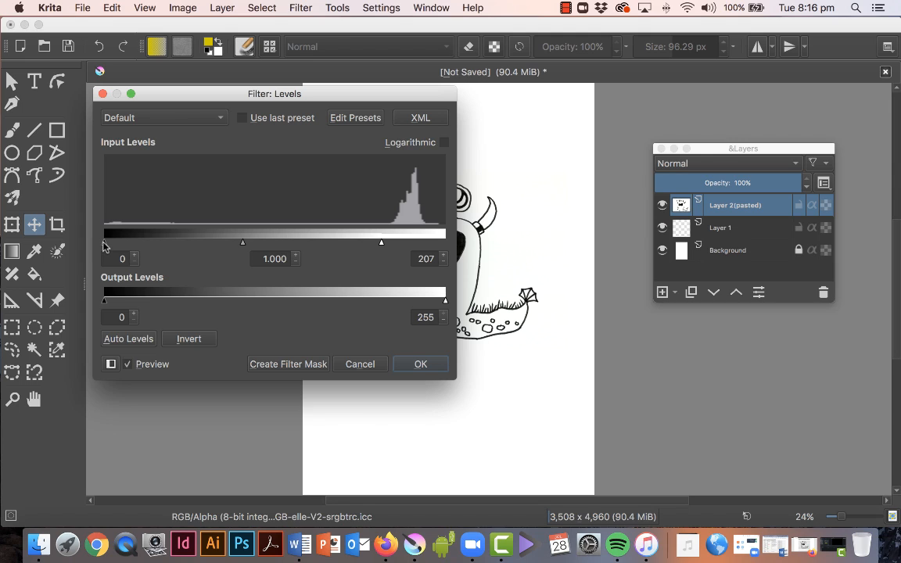
left_click_drag(104, 246, 136, 247)
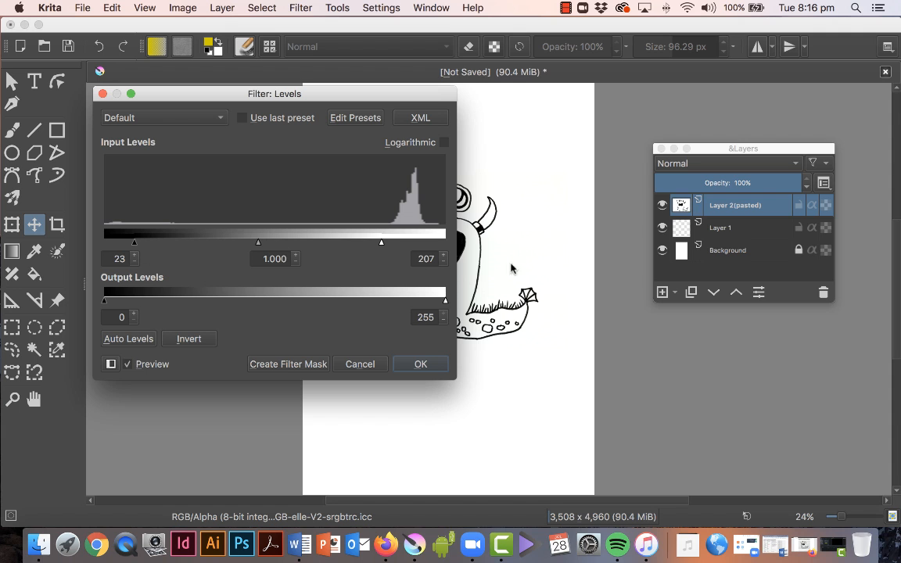
left_click_drag(401, 100, 381, 92)
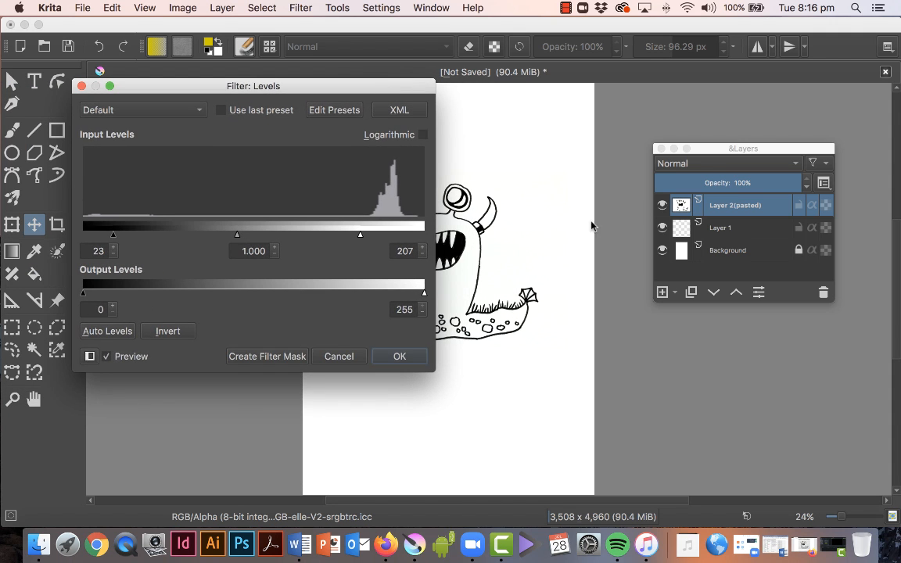
left_click(400, 357)
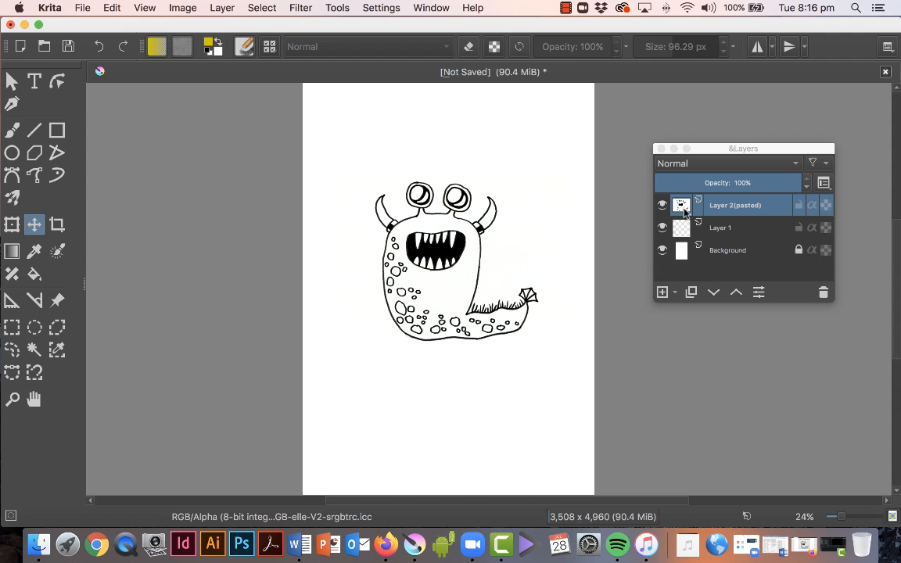
Step: Select the Background layer and set the foreground color to a pale beige
mouse_move(746, 208)
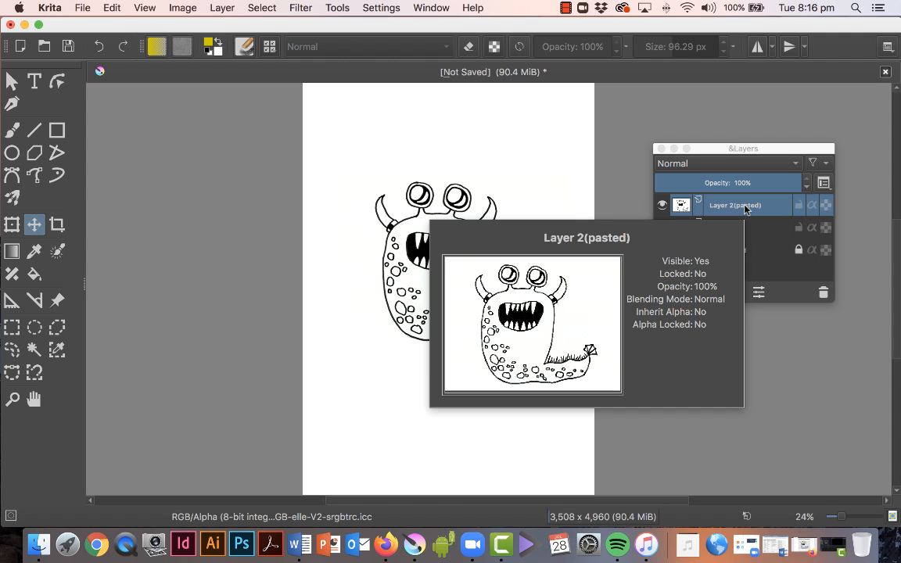
left_click_drag(740, 153, 720, 152)
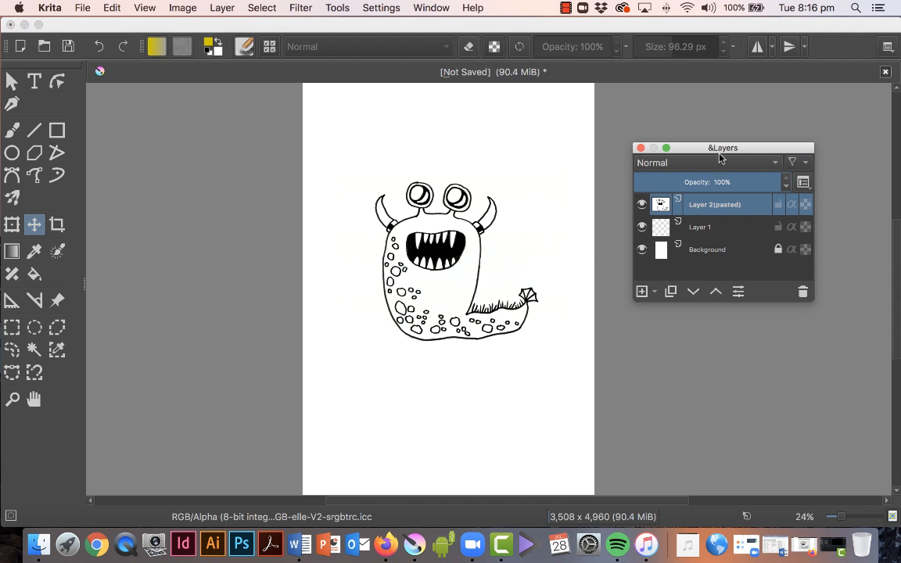
left_click(706, 254)
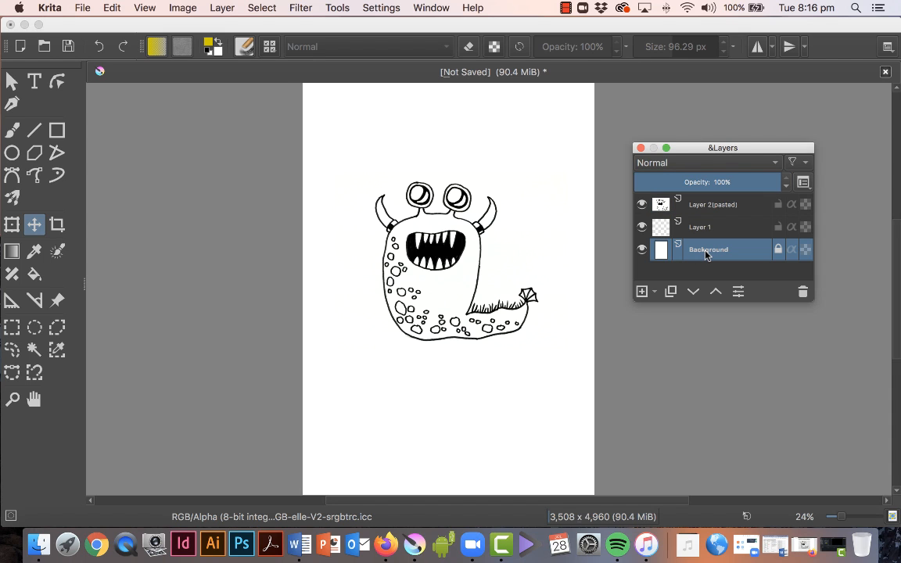
mouse_move(682, 257)
left_click(208, 45)
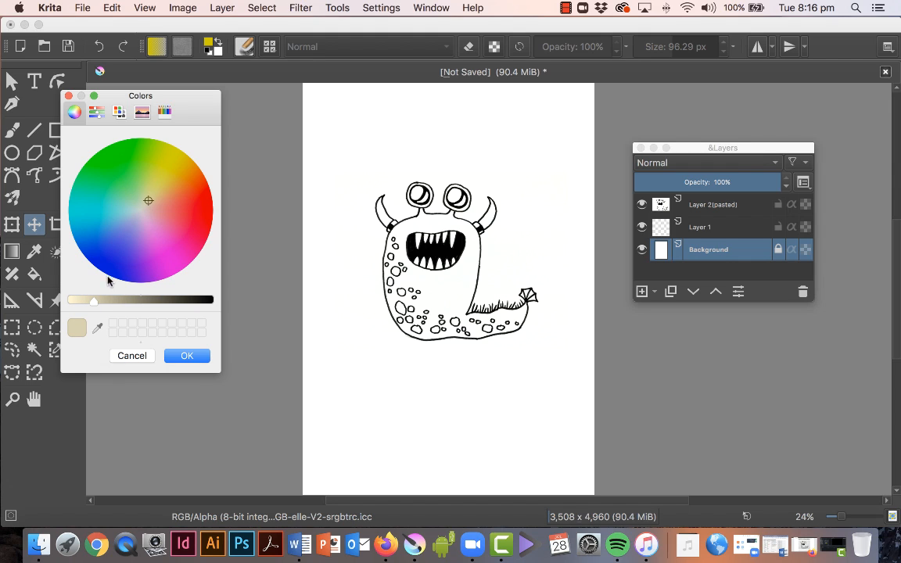
left_click_drag(93, 305, 88, 304)
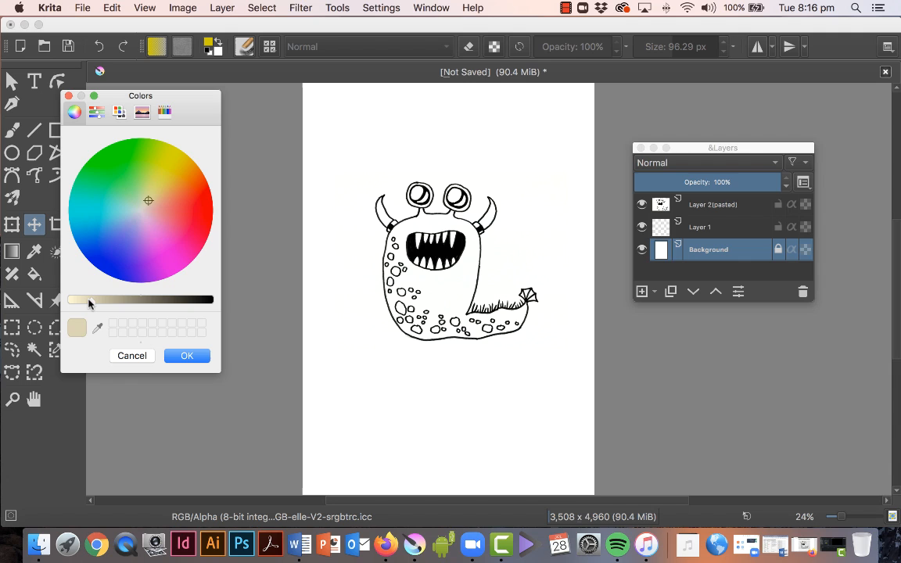
left_click(186, 355)
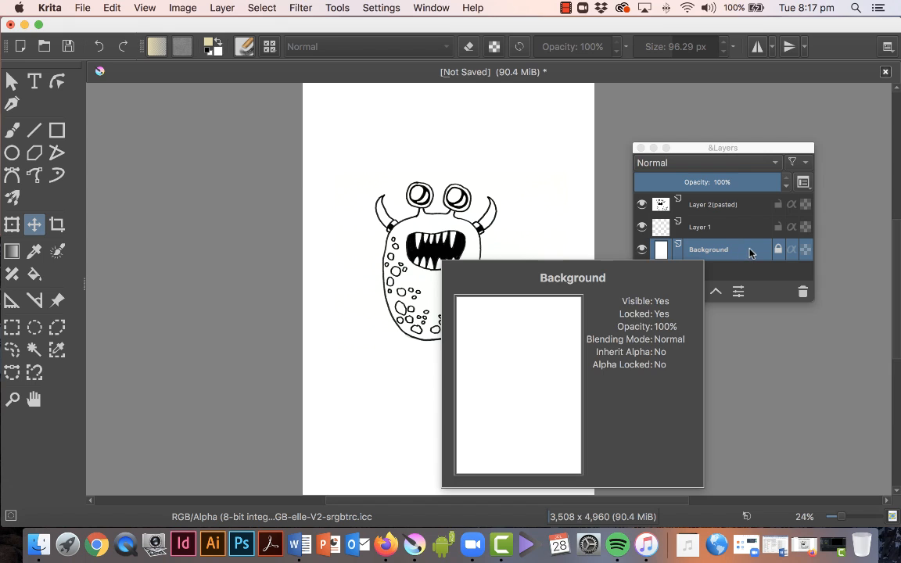
left_click(741, 253)
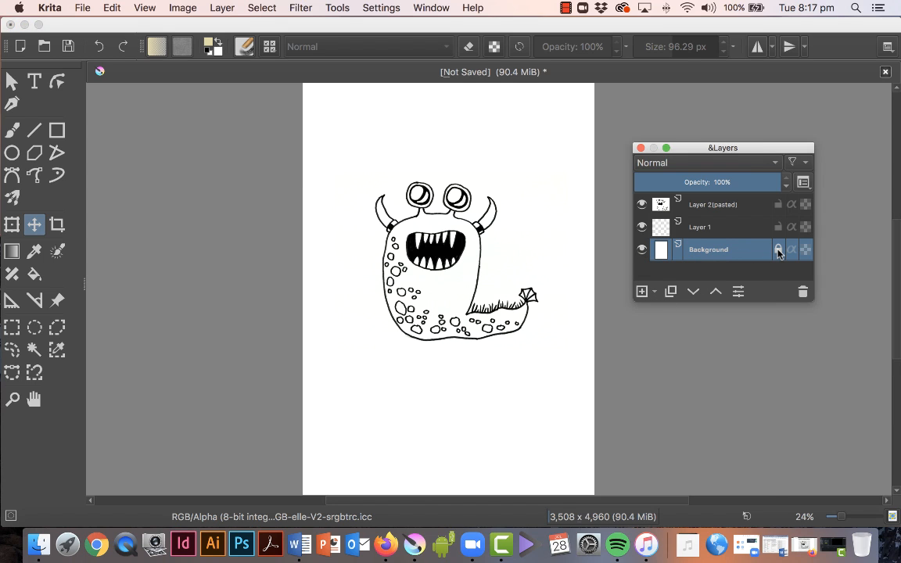
Step: Make sure the Background layer is unlocked and fill it with the pale beige foreground color
left_click(779, 251)
left_click(778, 251)
left_click(111, 7)
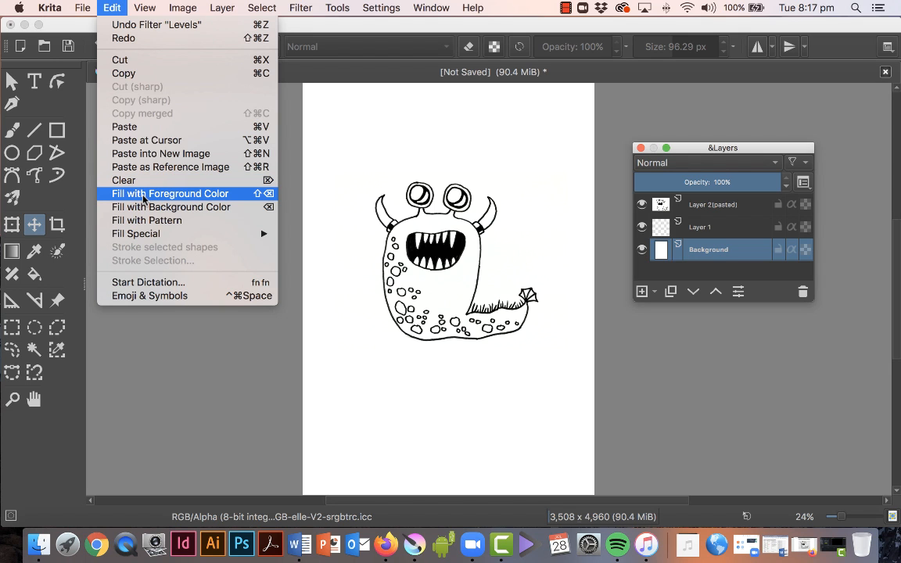
left_click(242, 199)
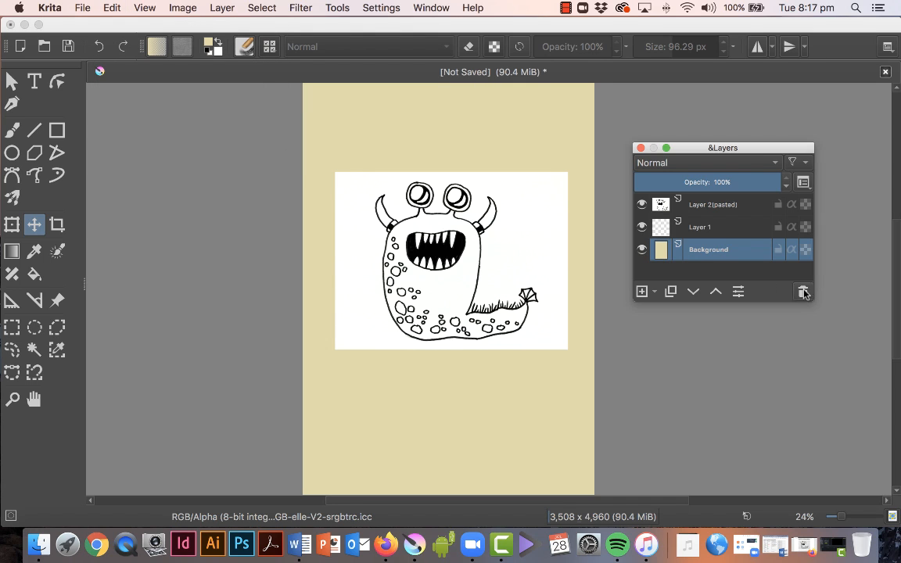
mouse_move(661, 251)
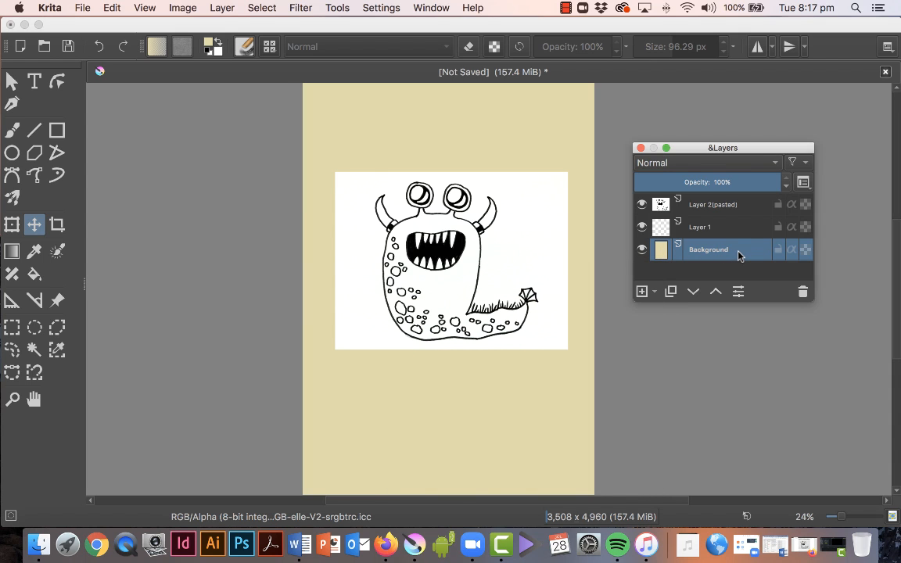
Step: Rename the pasted monster layer as lineart and the empty Layer 1 as Colourwork
left_click(712, 206)
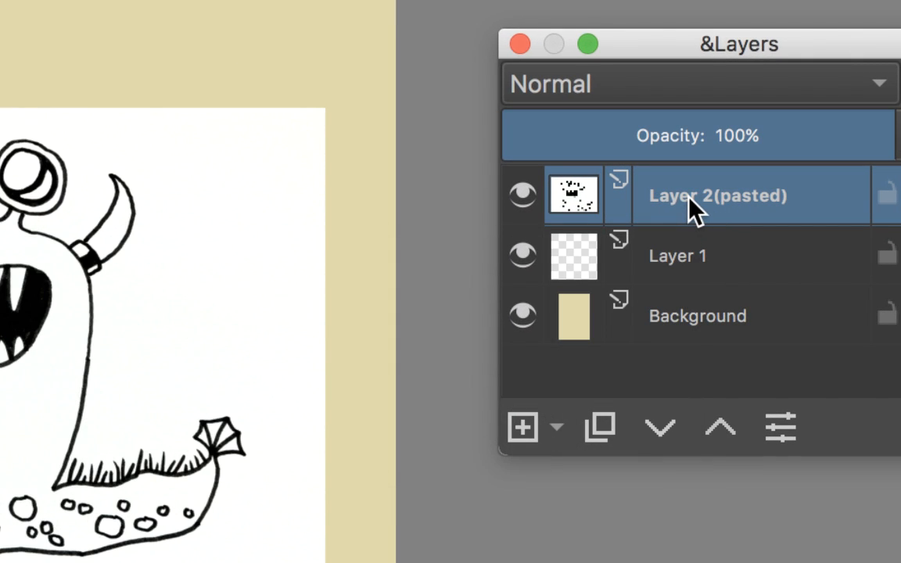
double_click(689, 199)
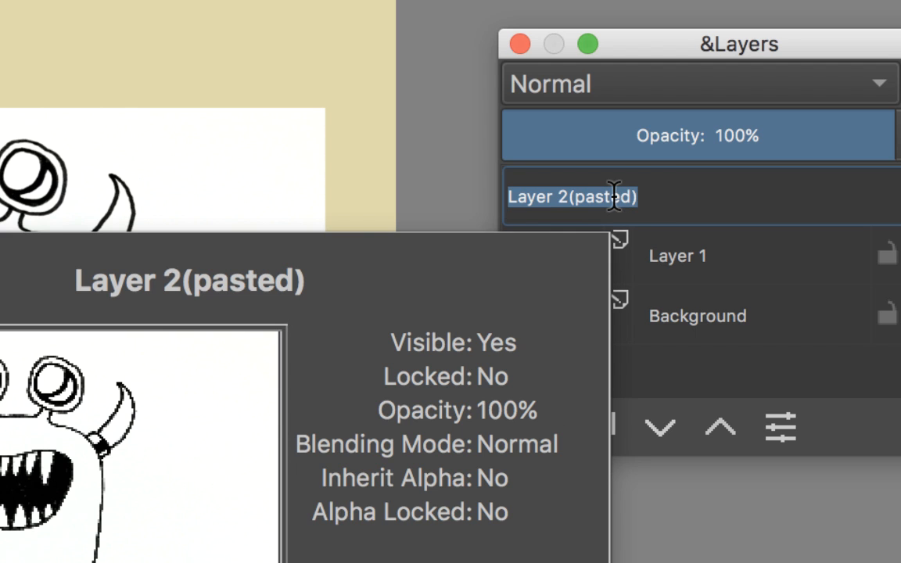
type("lineart")
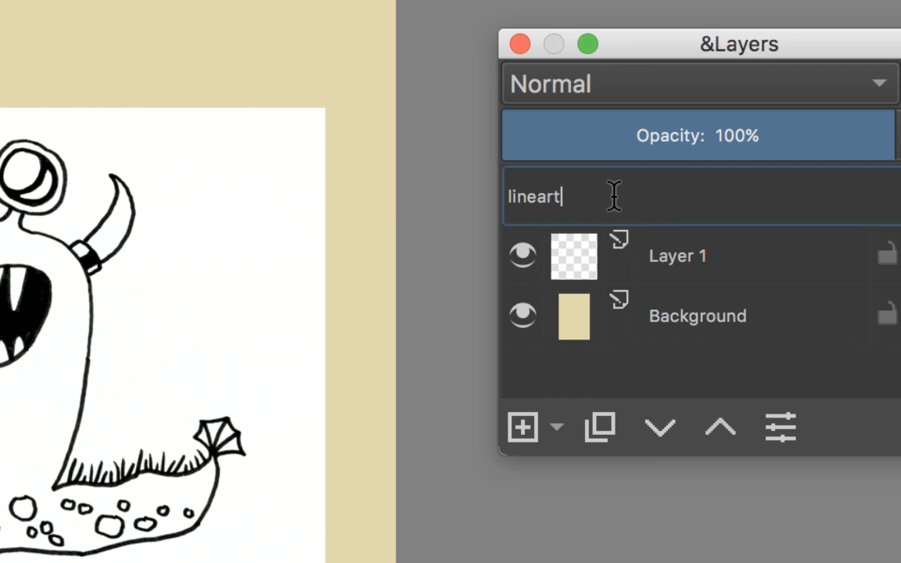
left_click(682, 258)
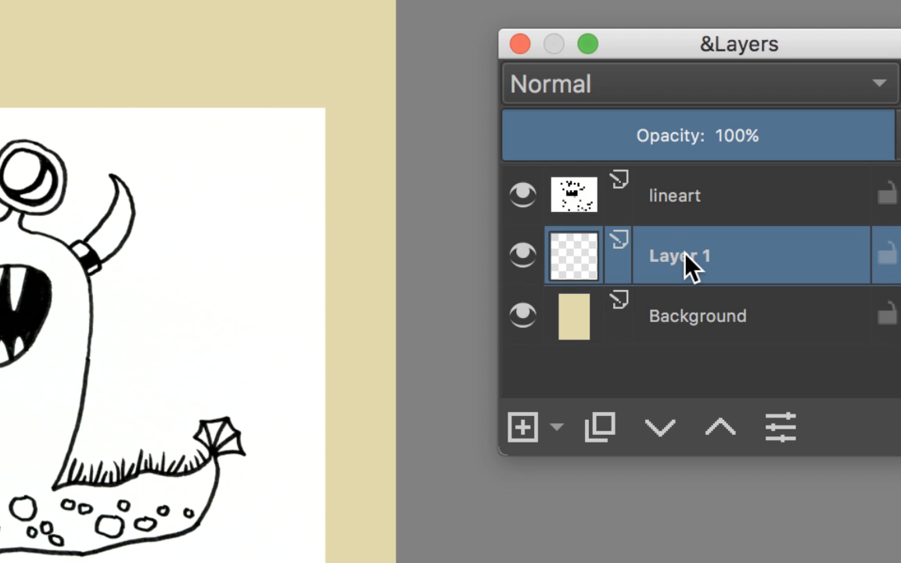
double_click(685, 256)
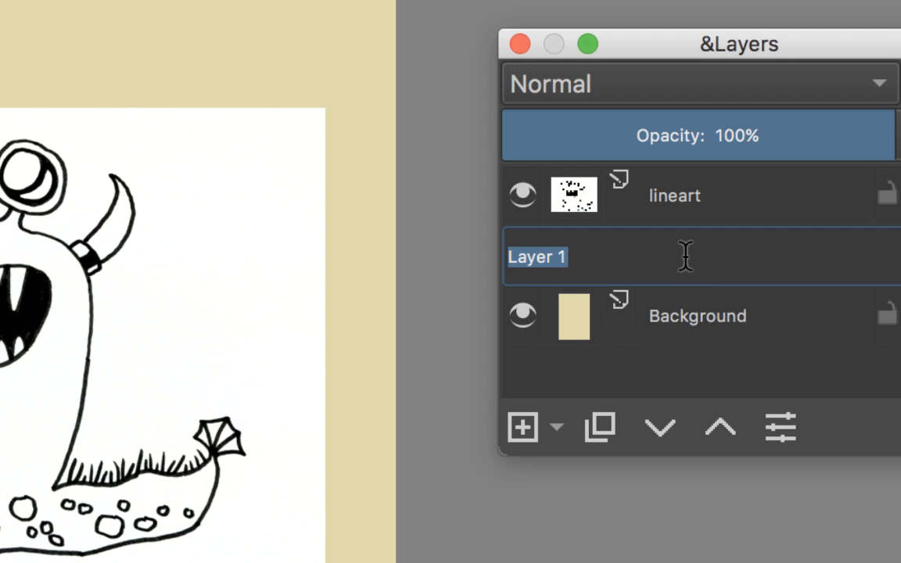
type("Colourw")
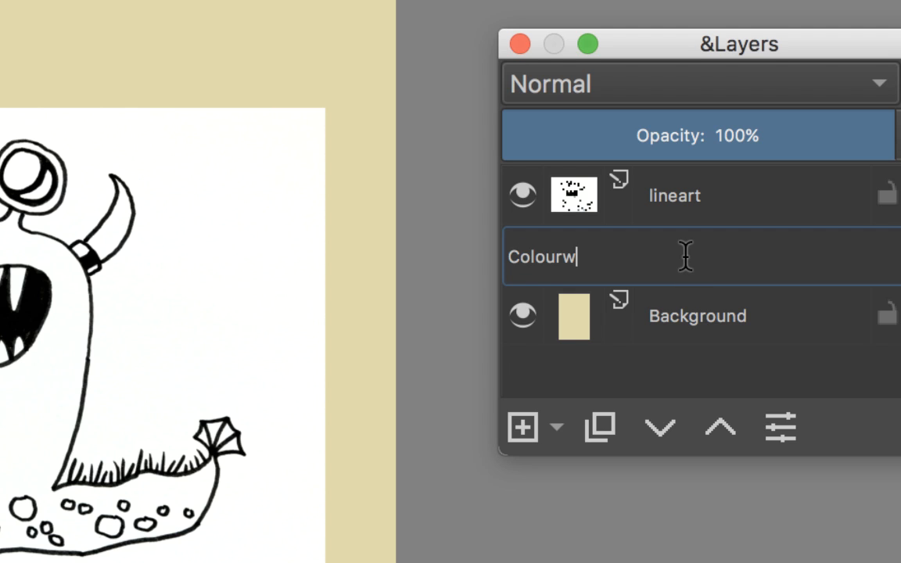
type("ork")
left_click(750, 333)
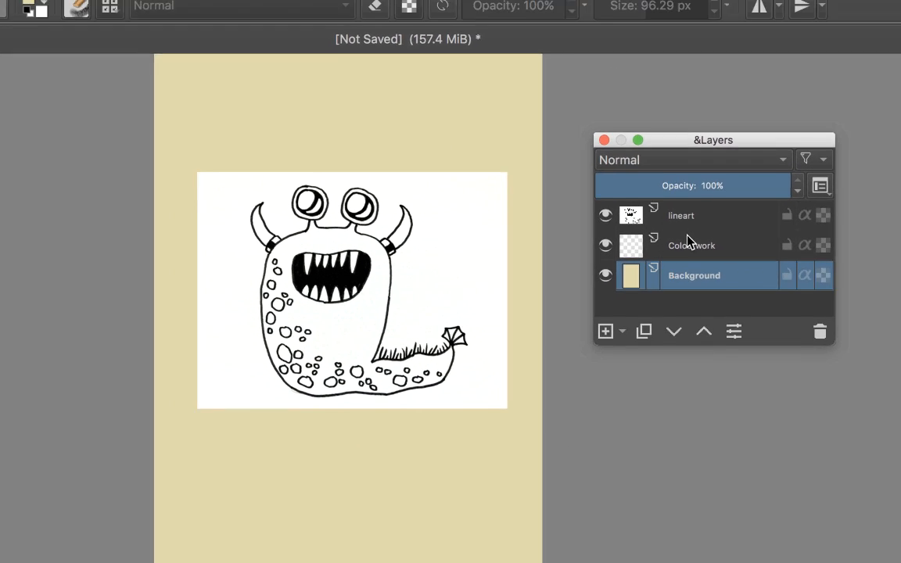
Step: Delete the Colourwork layer and add a new empty layer above Background, again named Colourwork
left_click(693, 247)
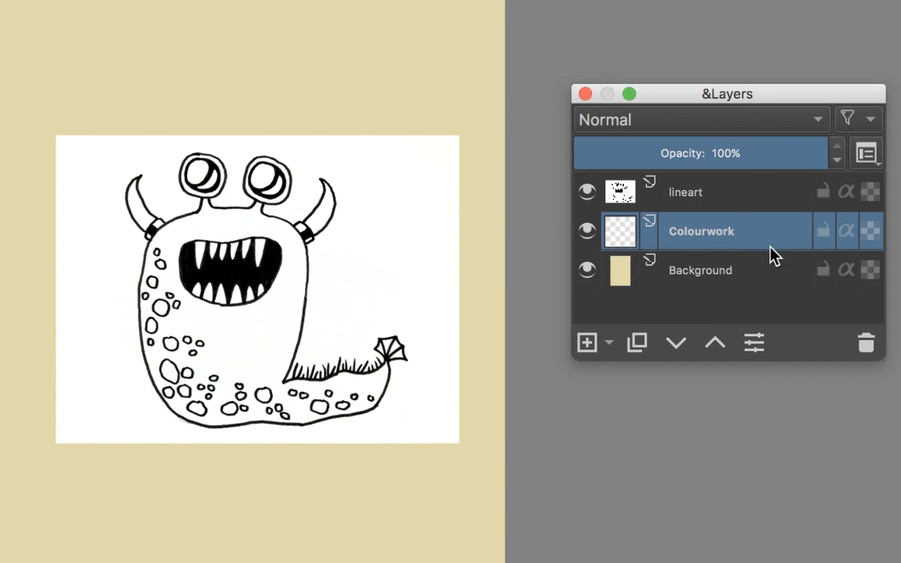
left_click(864, 344)
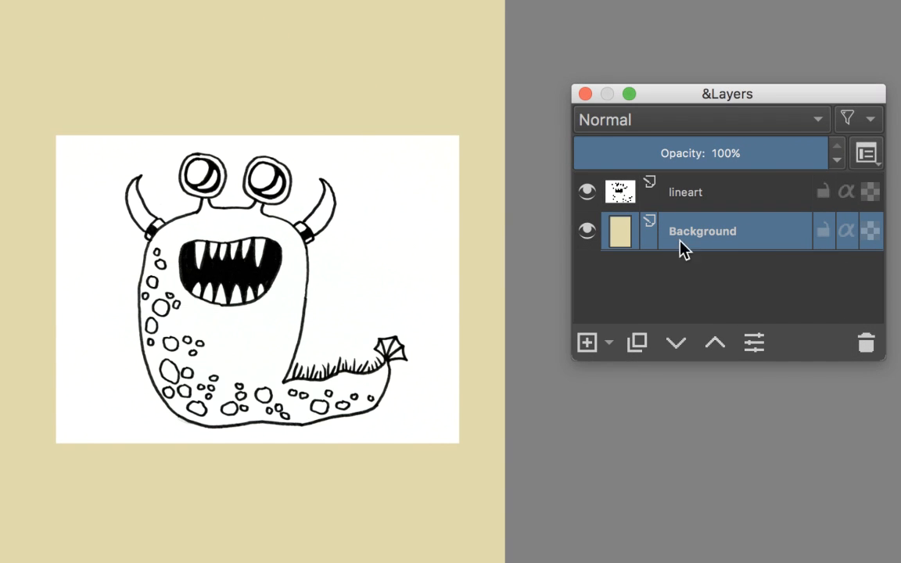
left_click(587, 344)
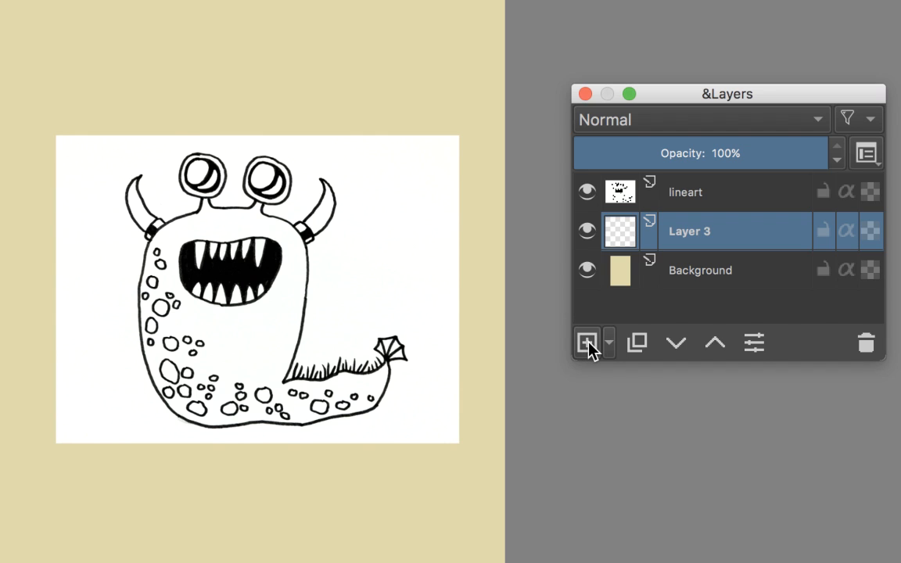
double_click(696, 233)
type("Co")
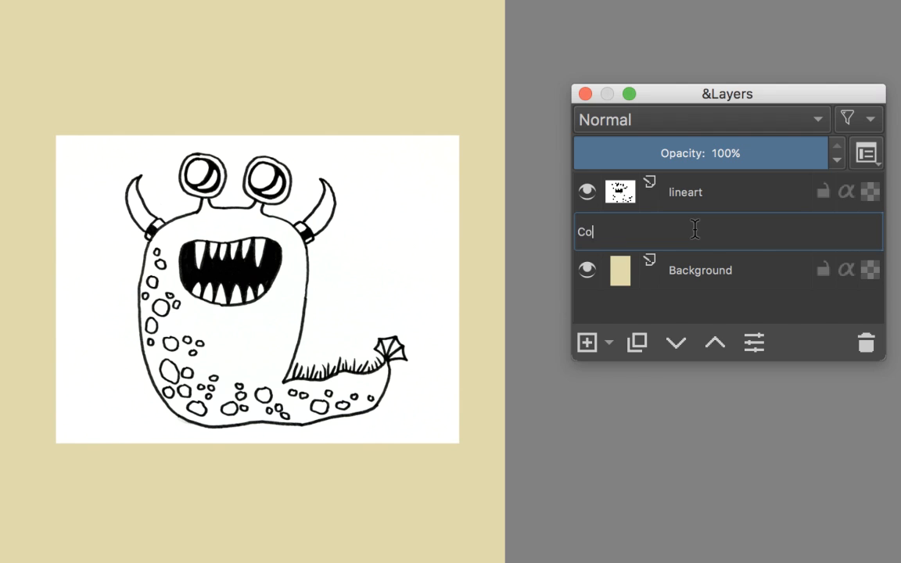
type("lourwiork")
left_click(630, 233)
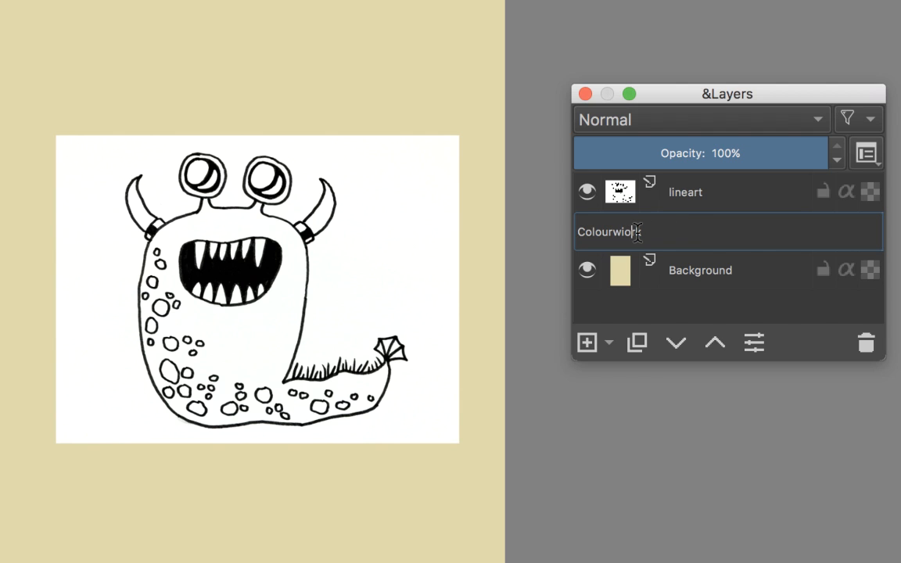
key("BackSpace")
key("BackSpace")
type("o")
left_click(742, 276)
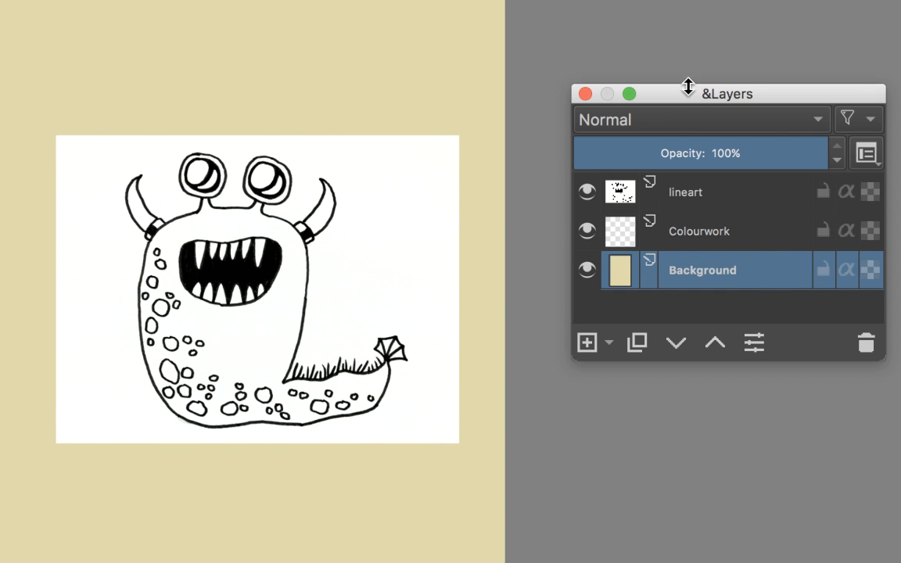
Step: Move the floating Layers docker closer to the canvas and select the Colourwork layer
left_click_drag(688, 86, 640, 87)
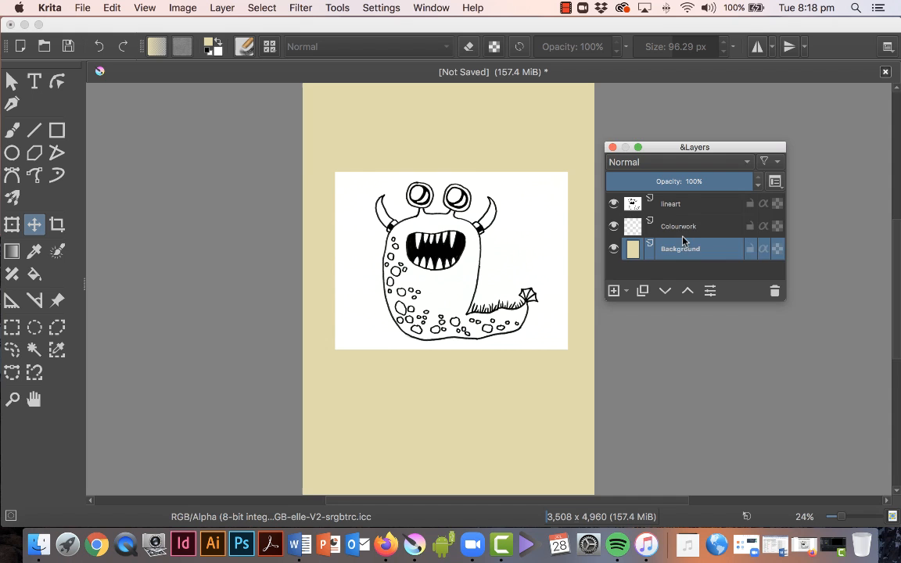
left_click(686, 230)
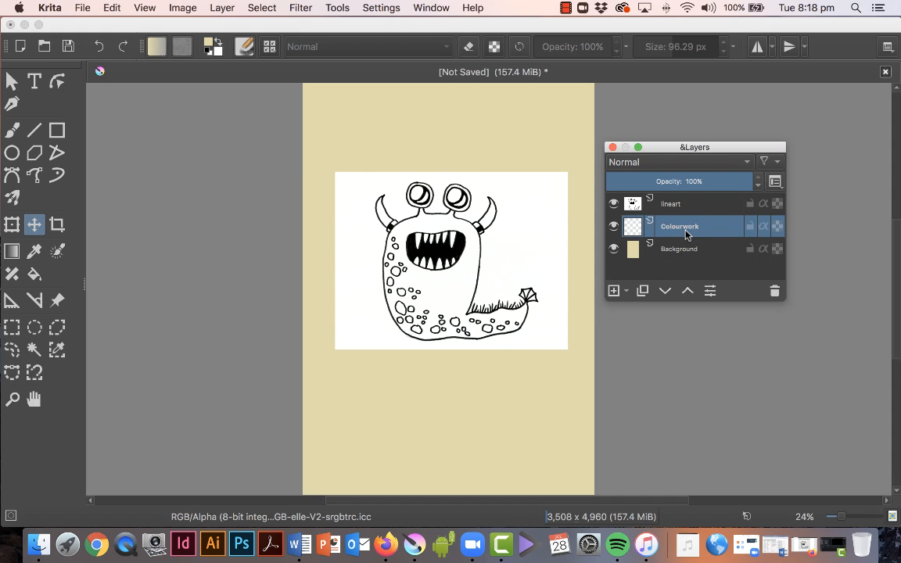
left_click(690, 205)
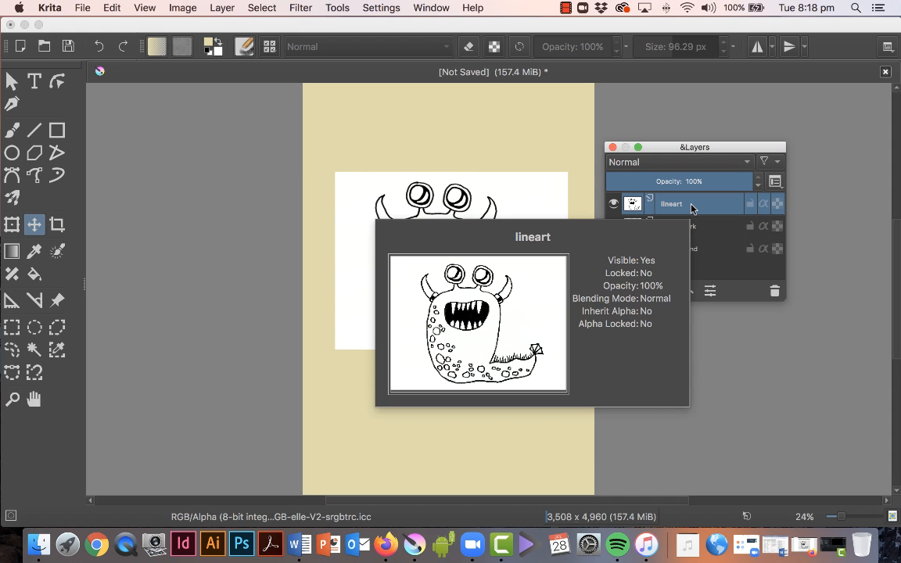
left_click(716, 229)
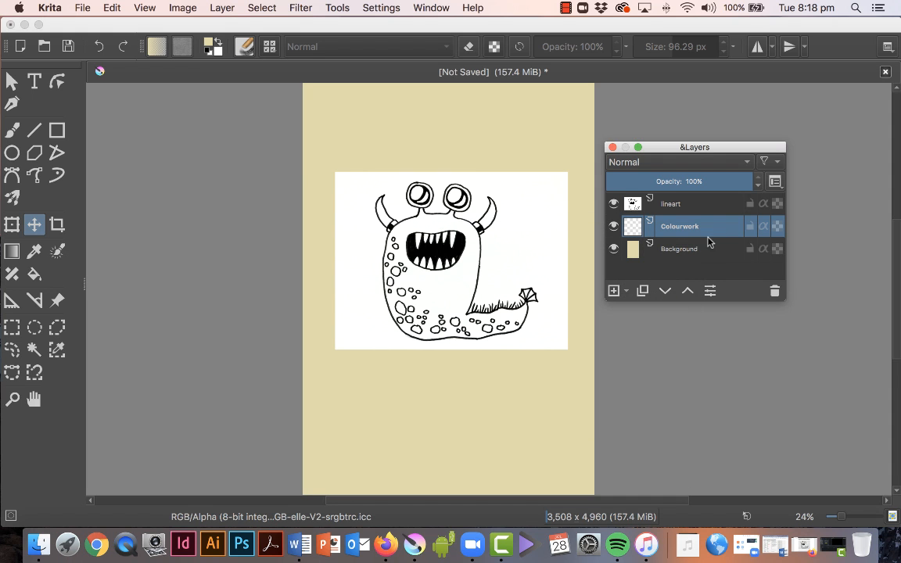
left_click(705, 257)
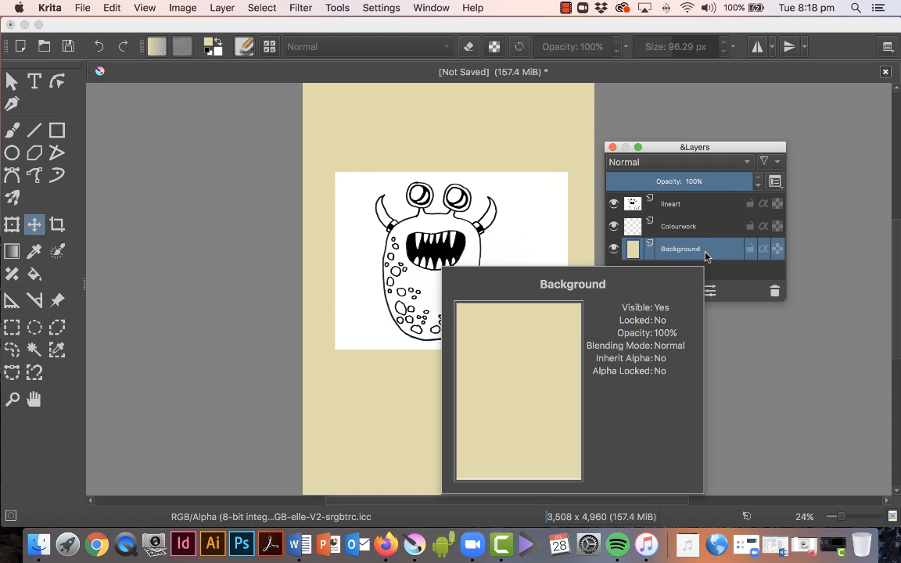
left_click(705, 229)
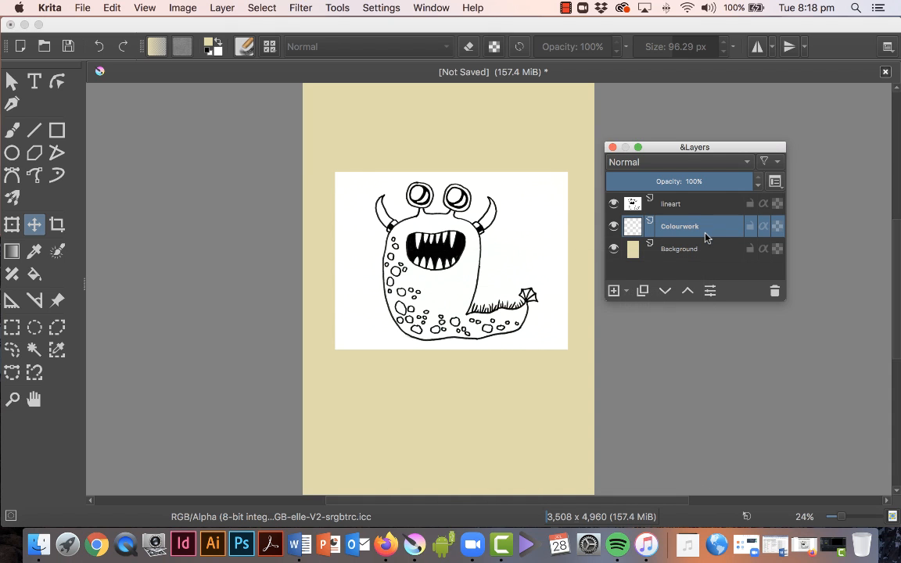
Step: Reorder the Colourwork layer below Background, above lineart, and back between the two
left_click(665, 291)
left_click(686, 292)
left_click(687, 292)
left_click(665, 291)
Step: Set the blending mode of the lineart layer to Multiply
left_click(688, 208)
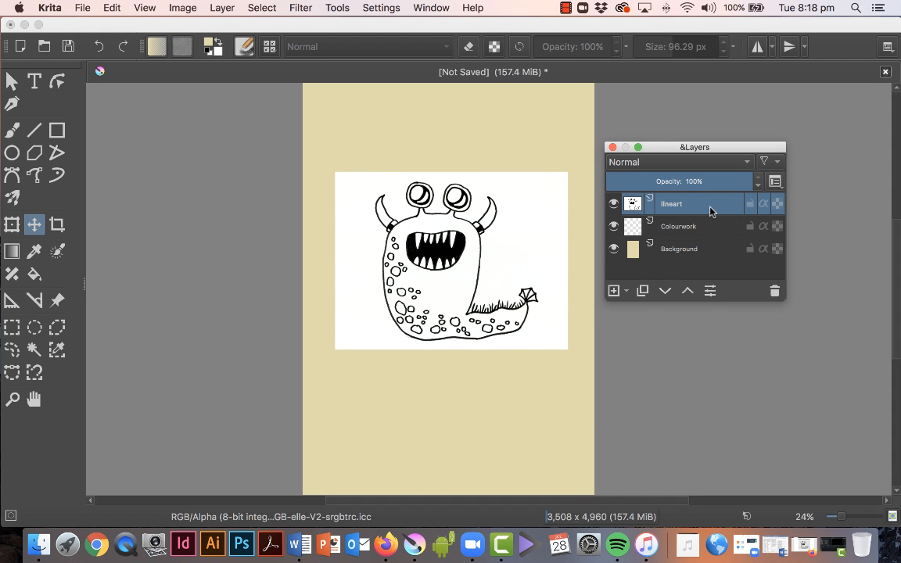
mouse_move(709, 211)
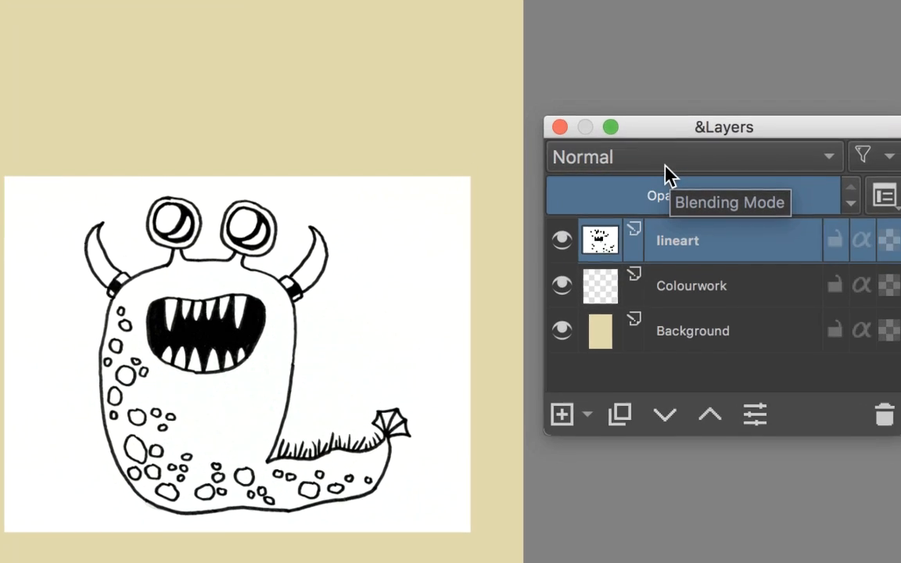
left_click(662, 169)
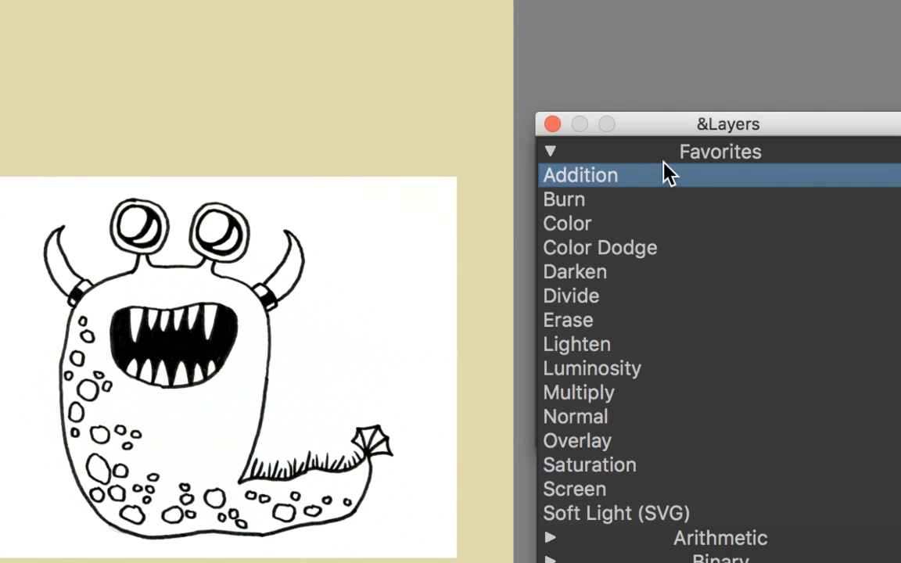
left_click(627, 396)
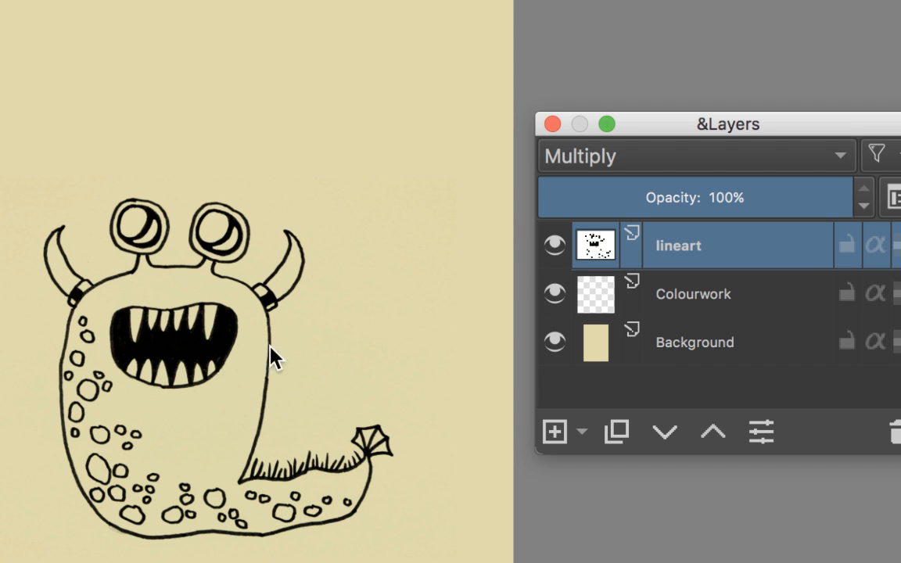
Step: Switch the lineart layer's blending mode to Normal for comparison and return it to Multiply
left_click(635, 160)
left_click(629, 416)
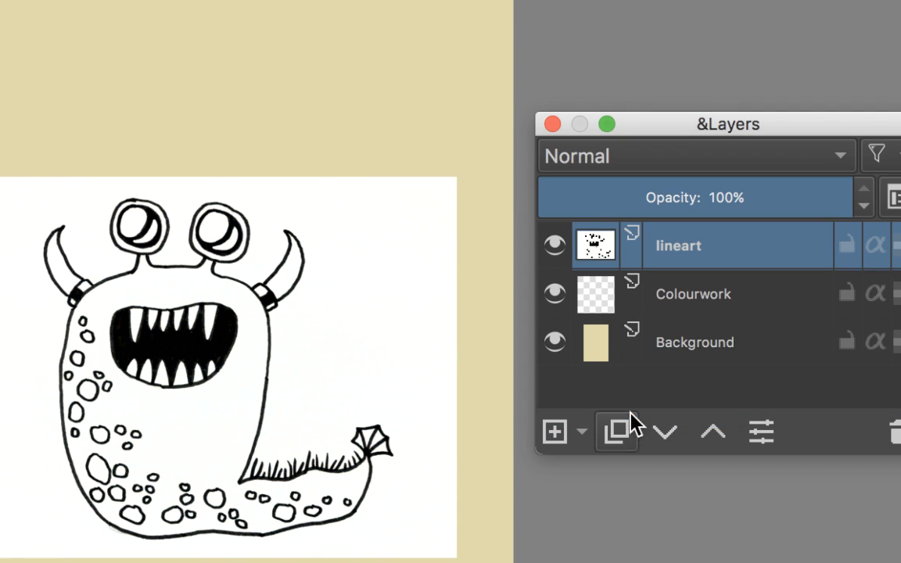
left_click(608, 158)
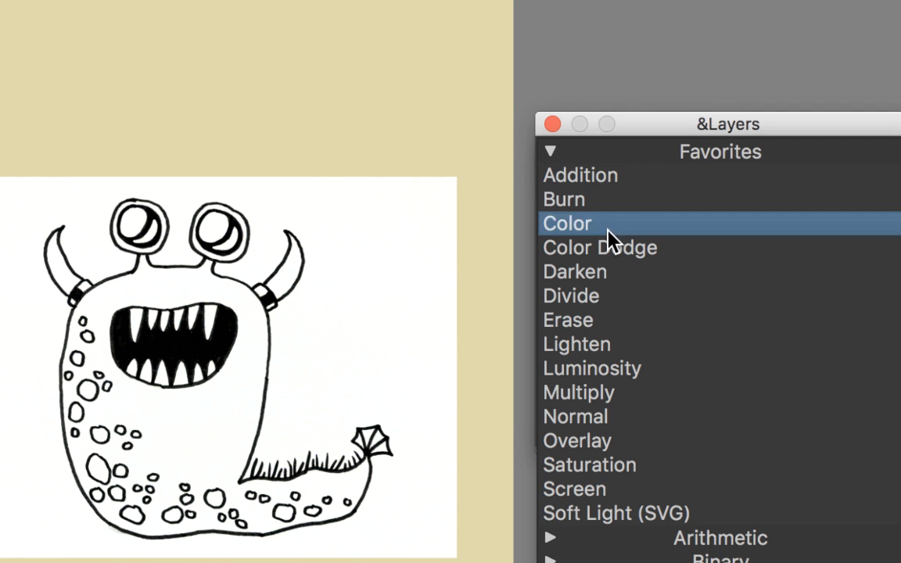
left_click(608, 399)
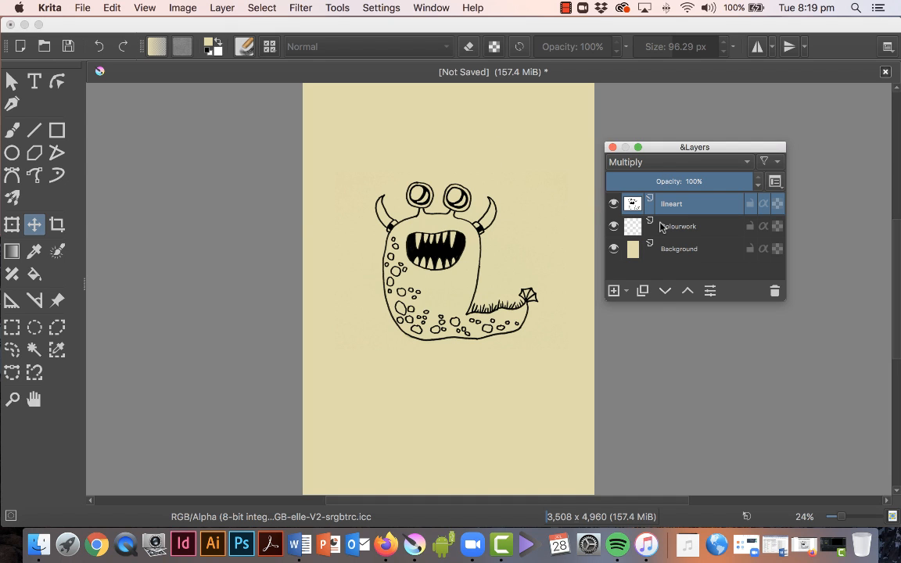
mouse_move(662, 227)
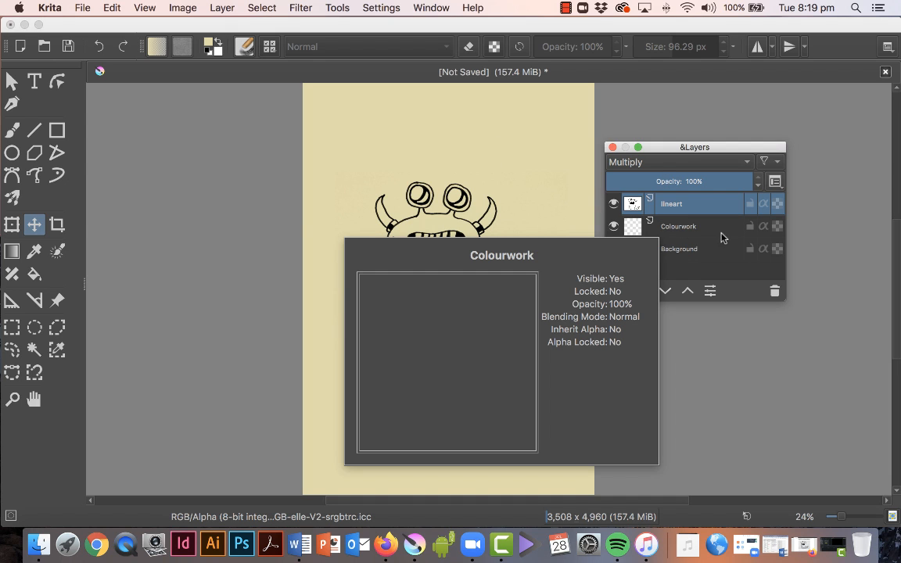